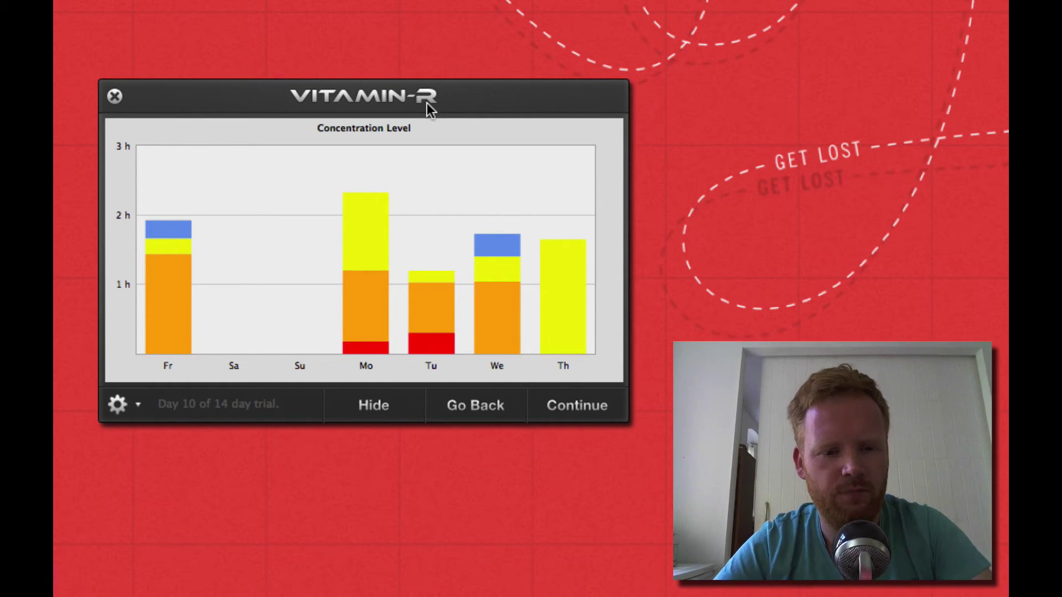
Move the weekly Concentration Level chart window to the upper right of the screen
drag(427, 103, 865, 94)
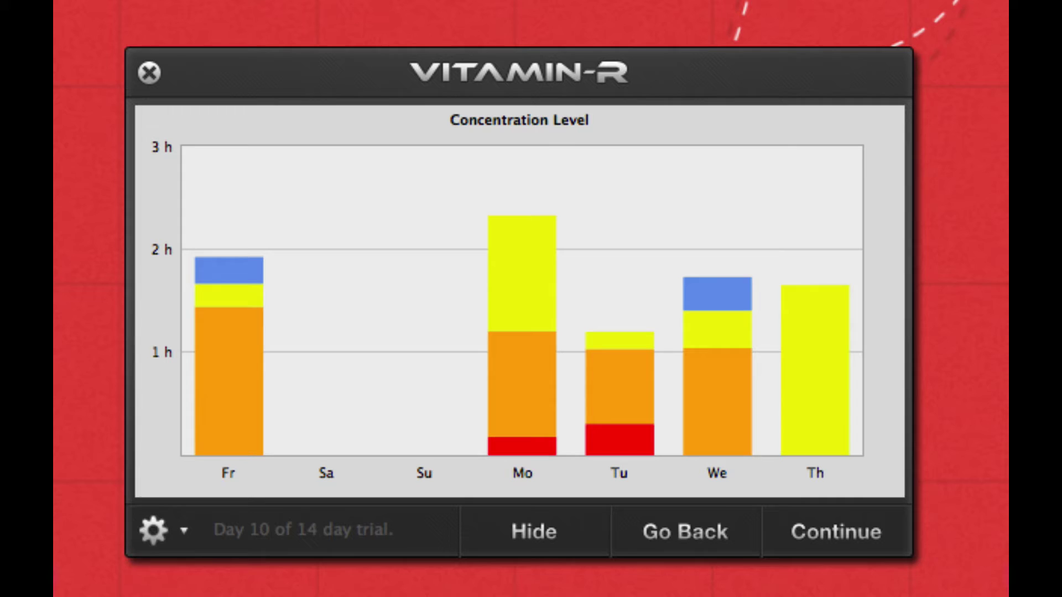
Open Vitamin-R Preferences from the gear menu's Settings and move the window up and right
click(164, 529)
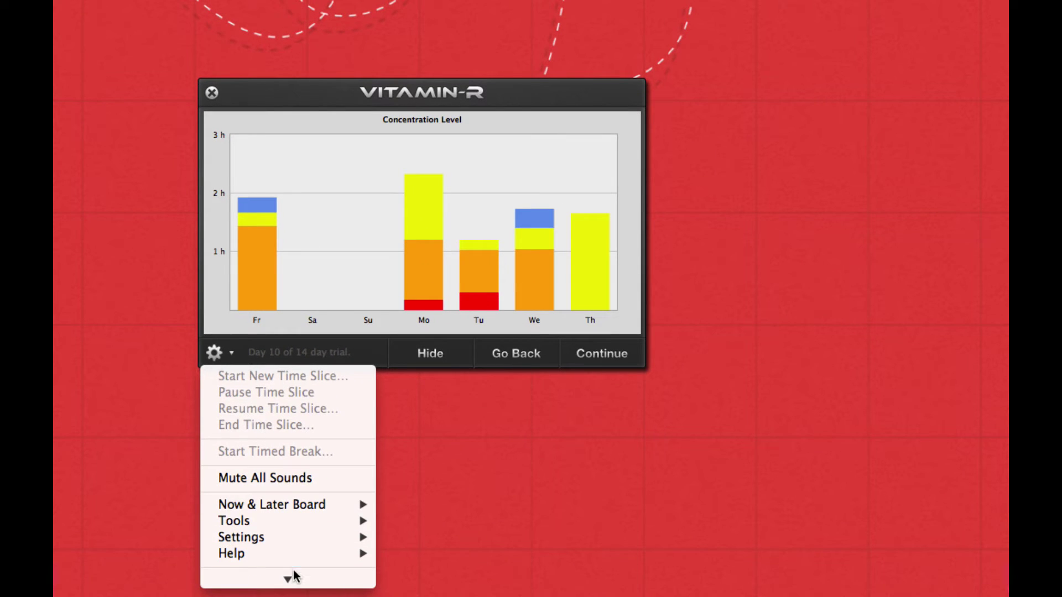
mouse_move(330, 550)
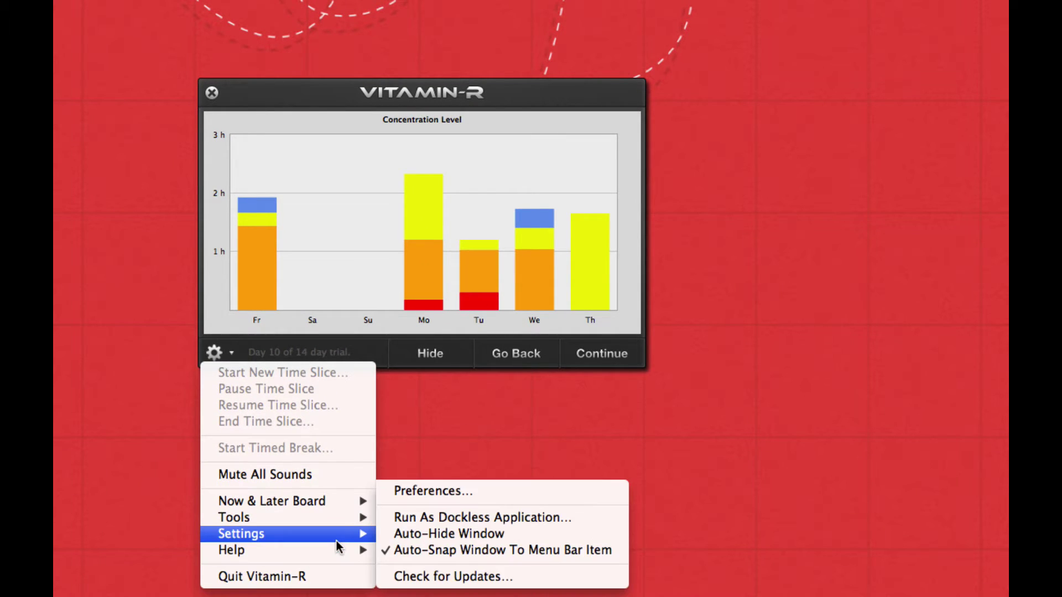
click(470, 492)
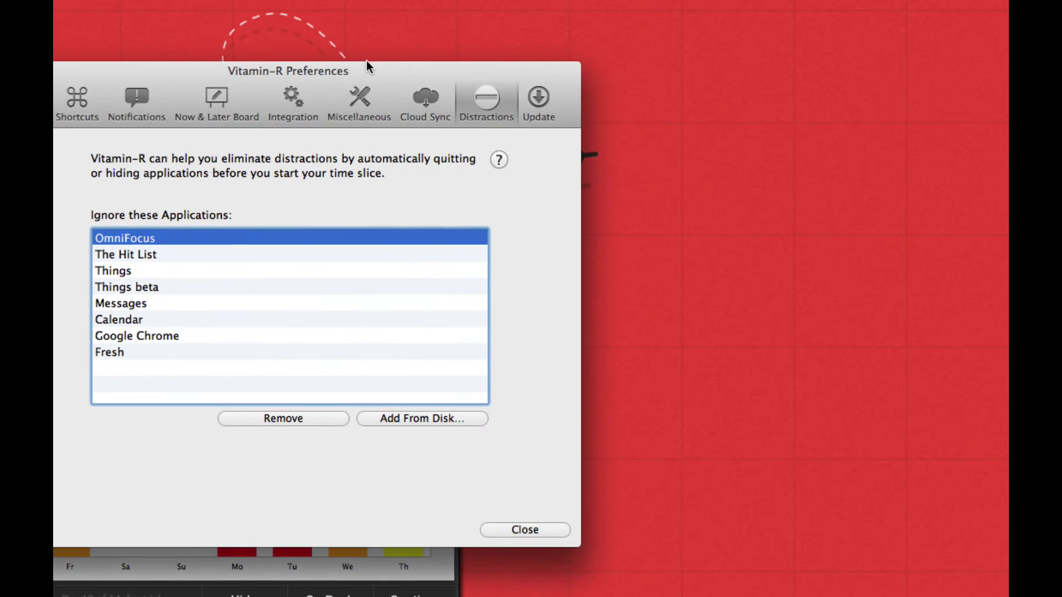
drag(366, 65, 677, 33)
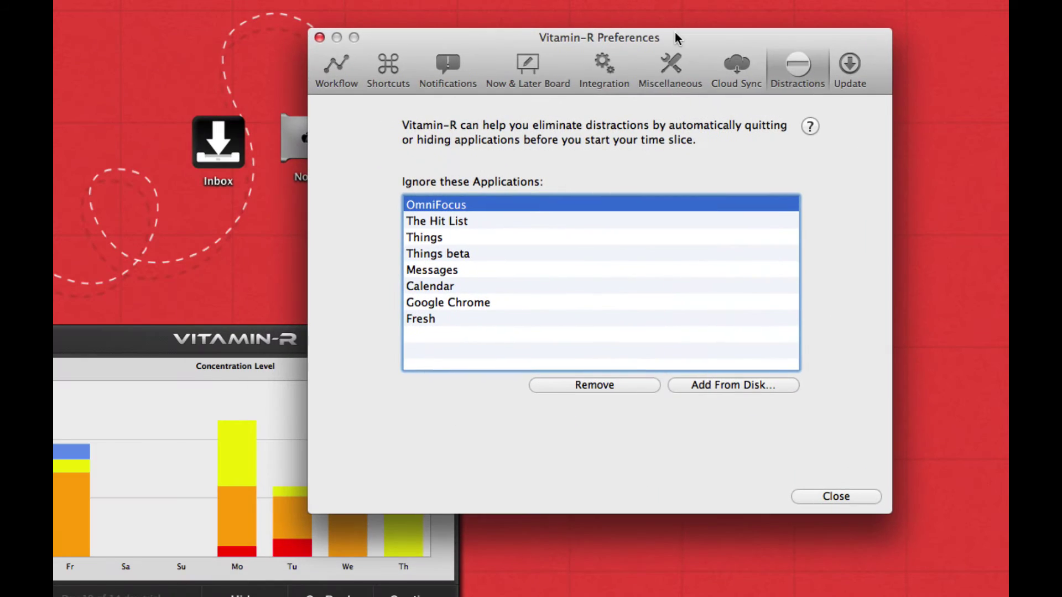
Browse the Workflow and Shortcuts panes, ending on Notifications showing 'Starting Time Slice'
click(339, 65)
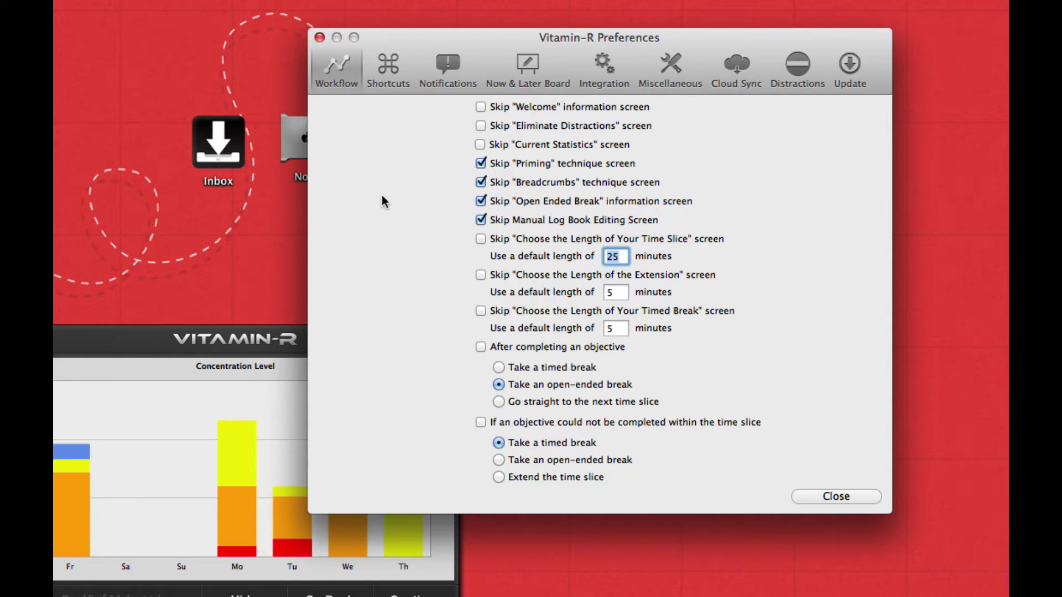
click(387, 69)
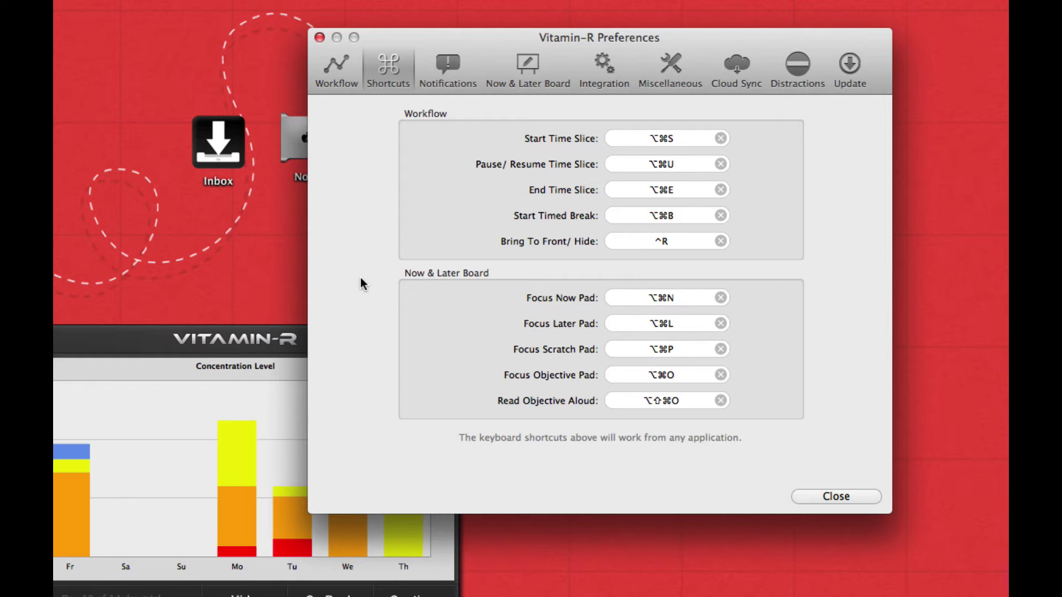
click(451, 85)
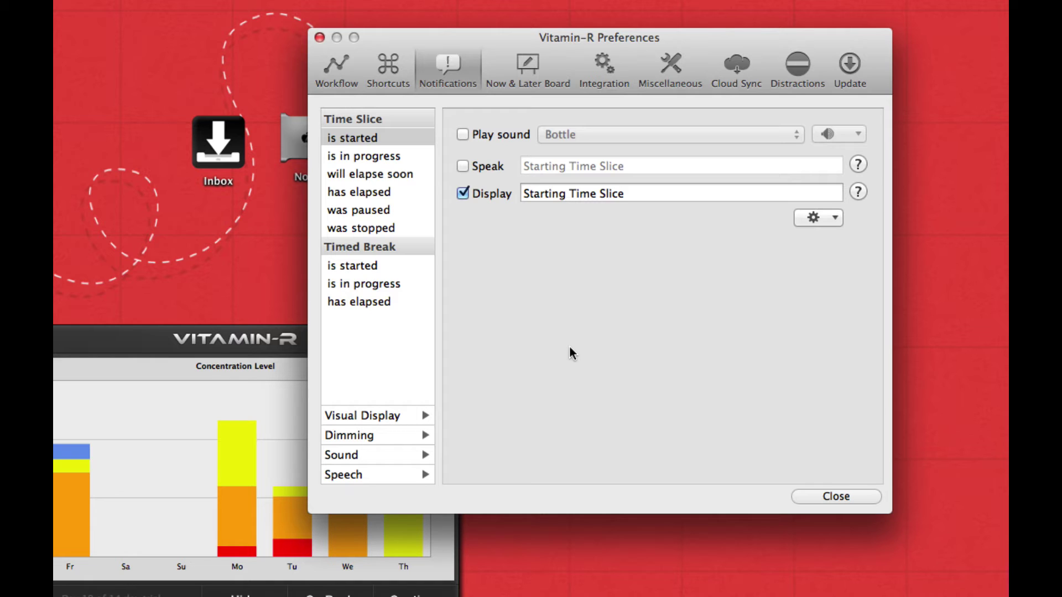
Review Now & Later Board and Integration, then try menu bar icons, restoring the white logo
click(527, 71)
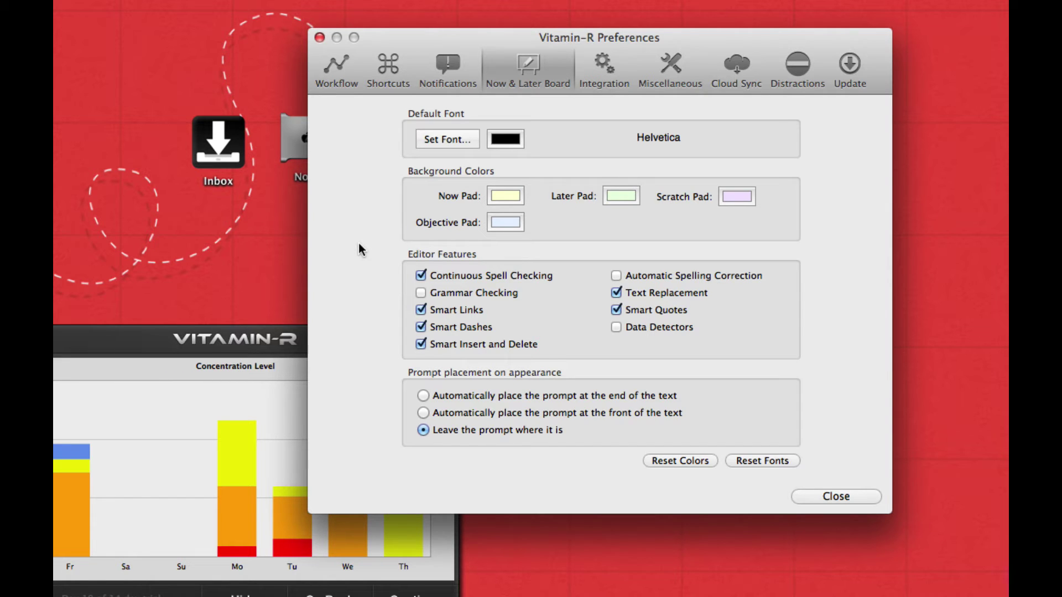
click(618, 71)
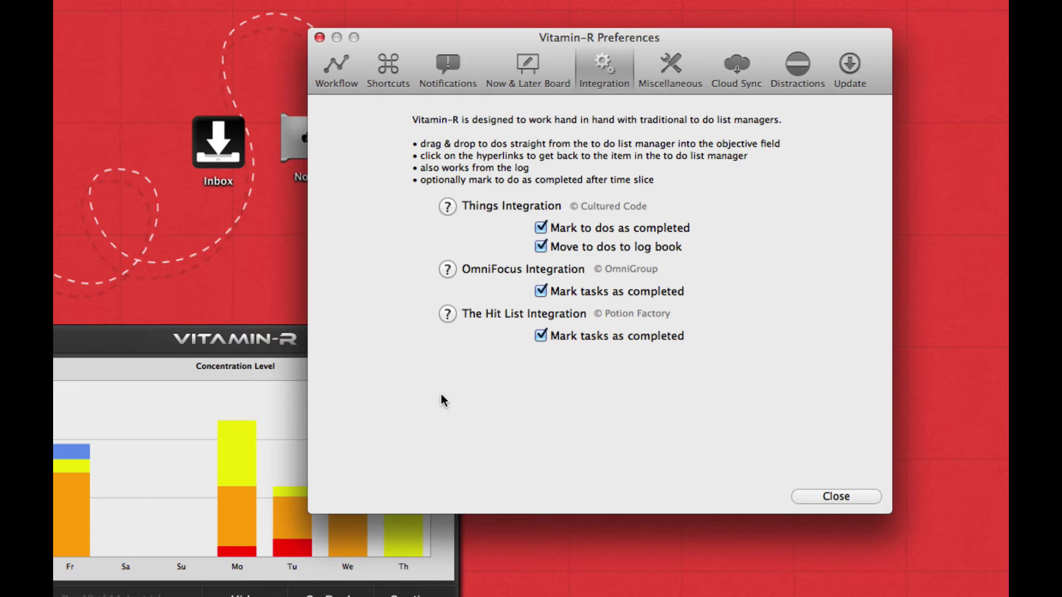
click(670, 66)
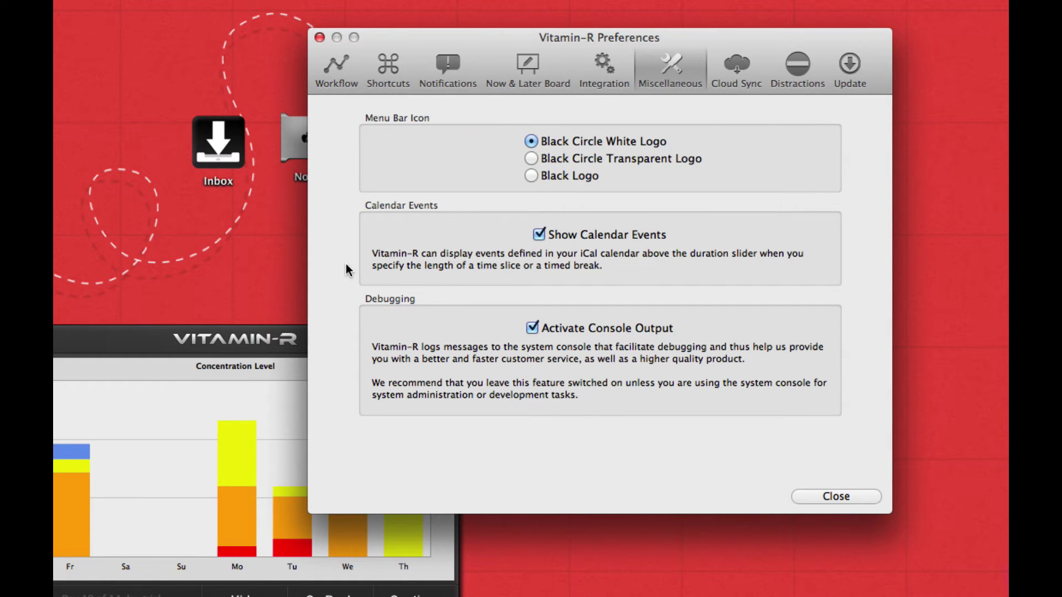
click(575, 157)
click(576, 142)
click(554, 175)
click(575, 143)
Check Cloud Sync and Distractions, ending on the Update pane with weekly update checks
click(734, 82)
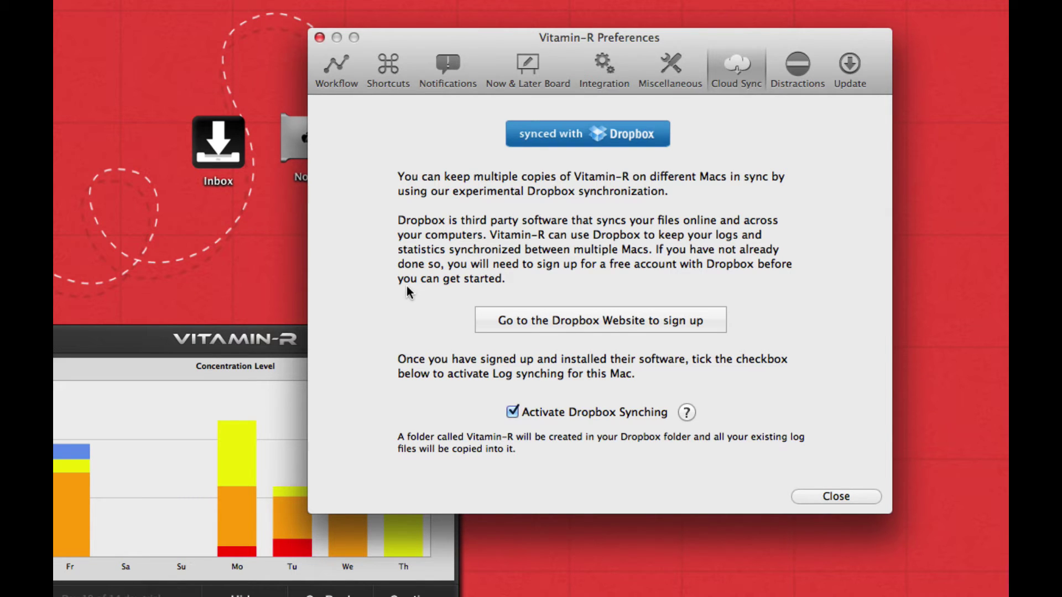
click(803, 73)
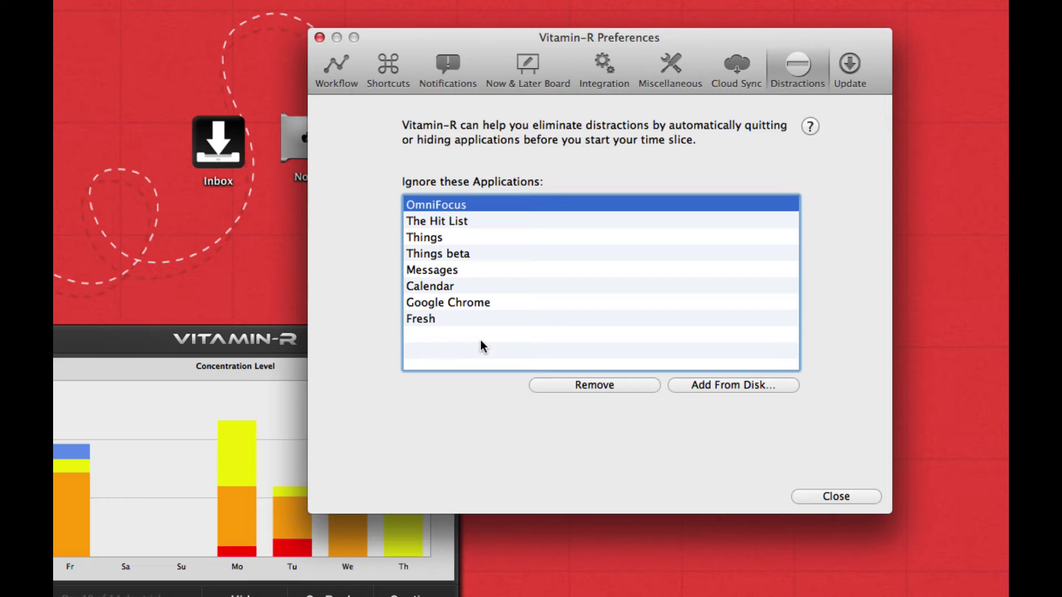
click(843, 78)
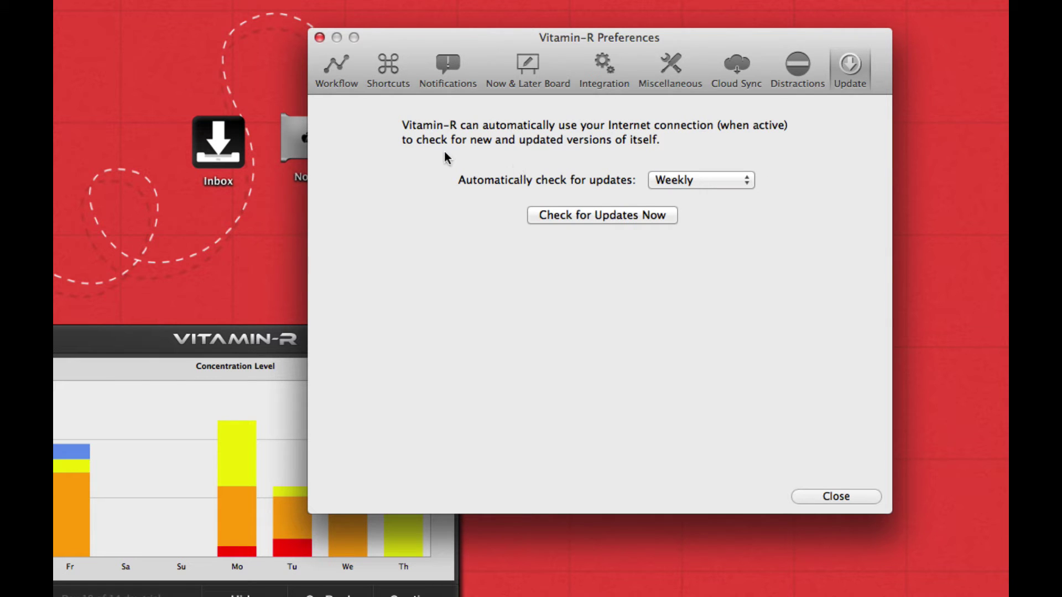
Close Preferences and inspect the weekly Concentration Level chart bars to read their labels
click(820, 498)
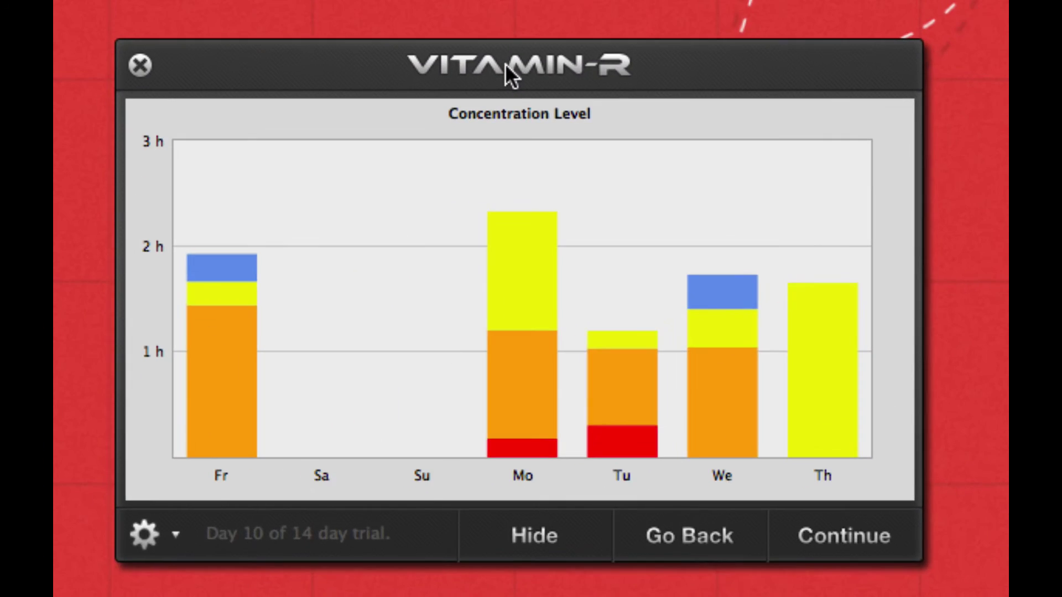
mouse_move(247, 268)
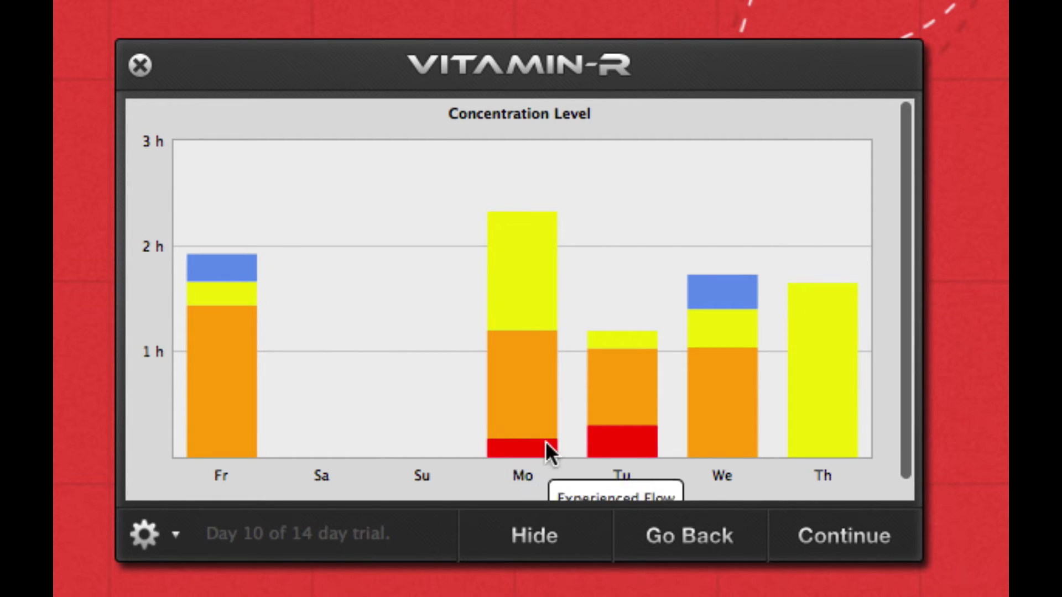
mouse_move(611, 441)
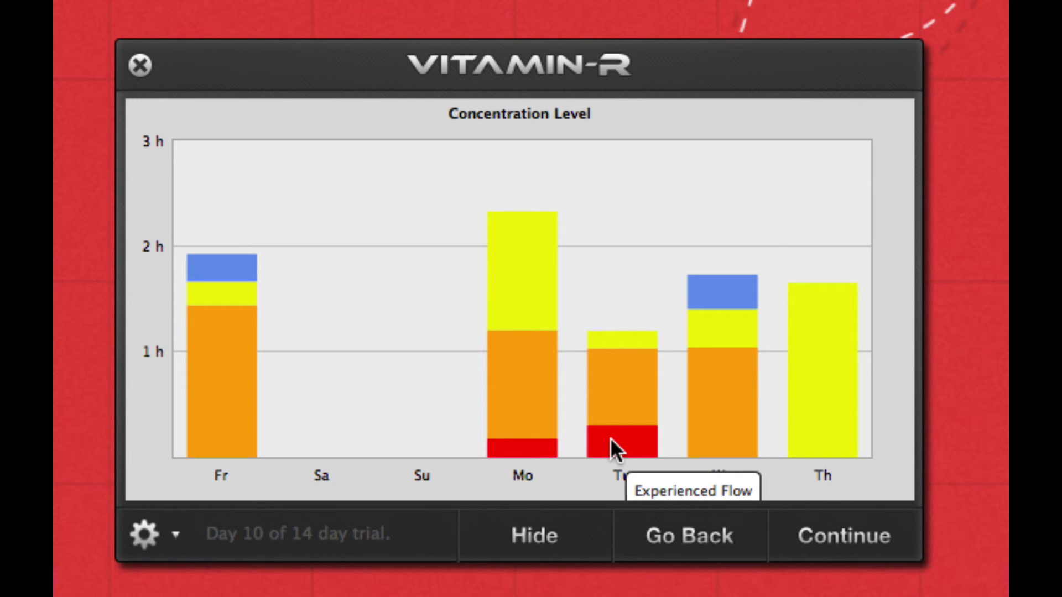
mouse_move(745, 279)
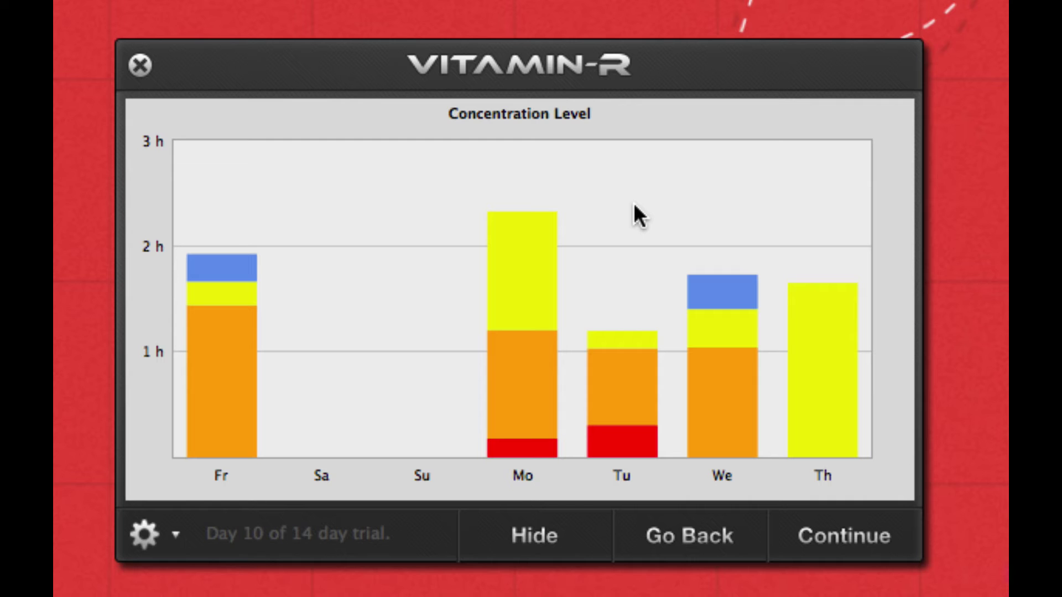
Choose 'Go straight to next slice' as what's next and finish the chart step
key(Return)
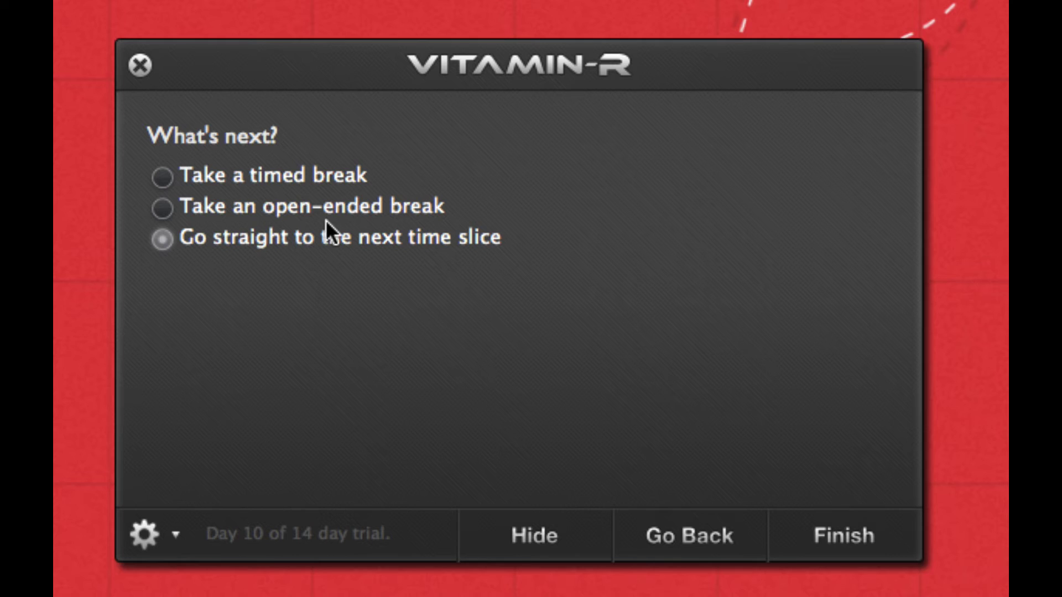
click(227, 177)
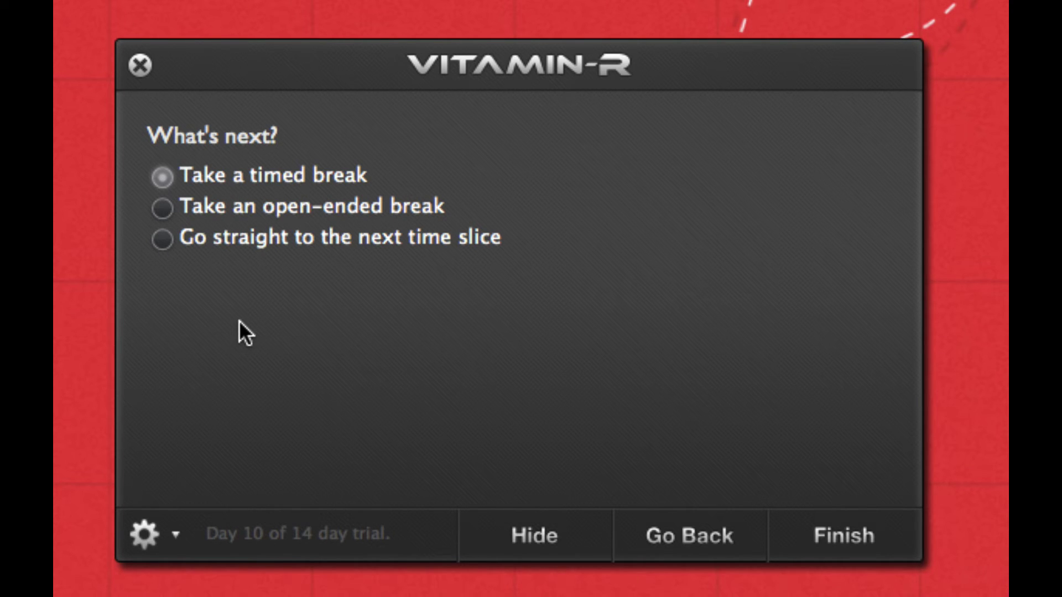
click(263, 207)
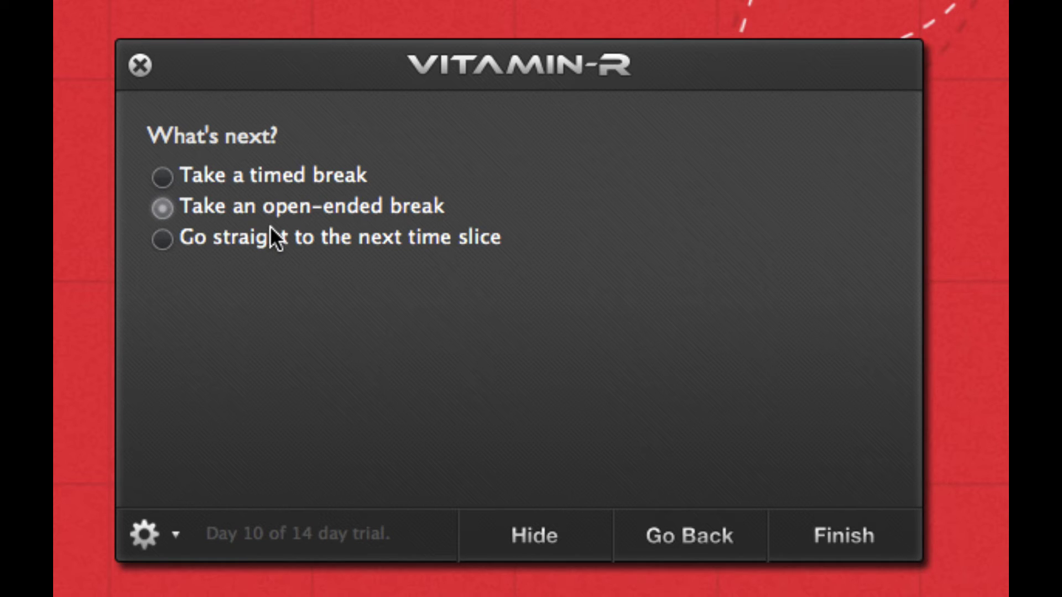
click(261, 243)
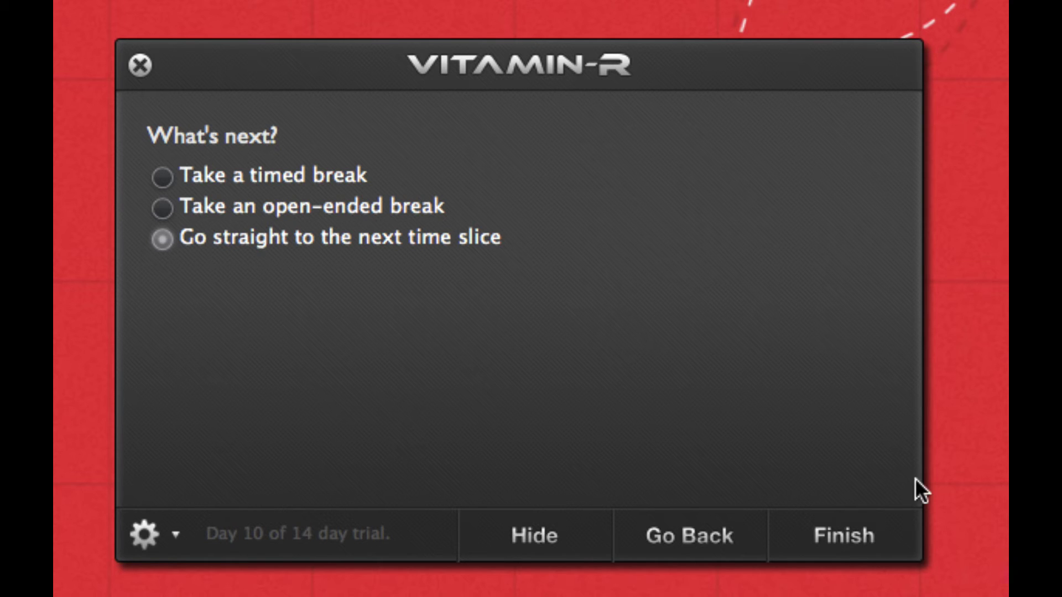
click(831, 531)
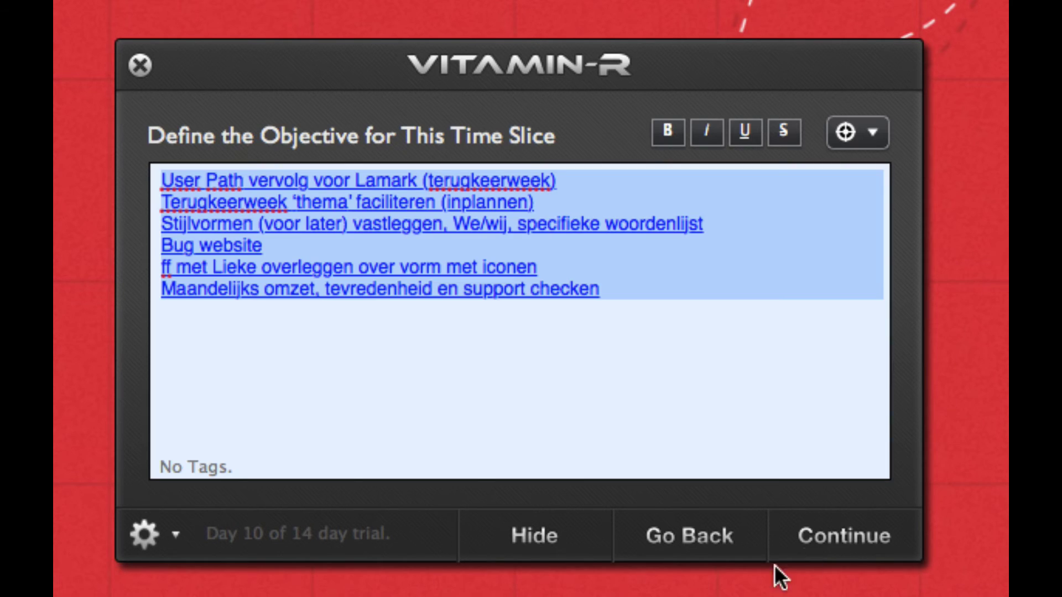
Clear the old objective text and launch Things via the launcher
key(BackSpace)
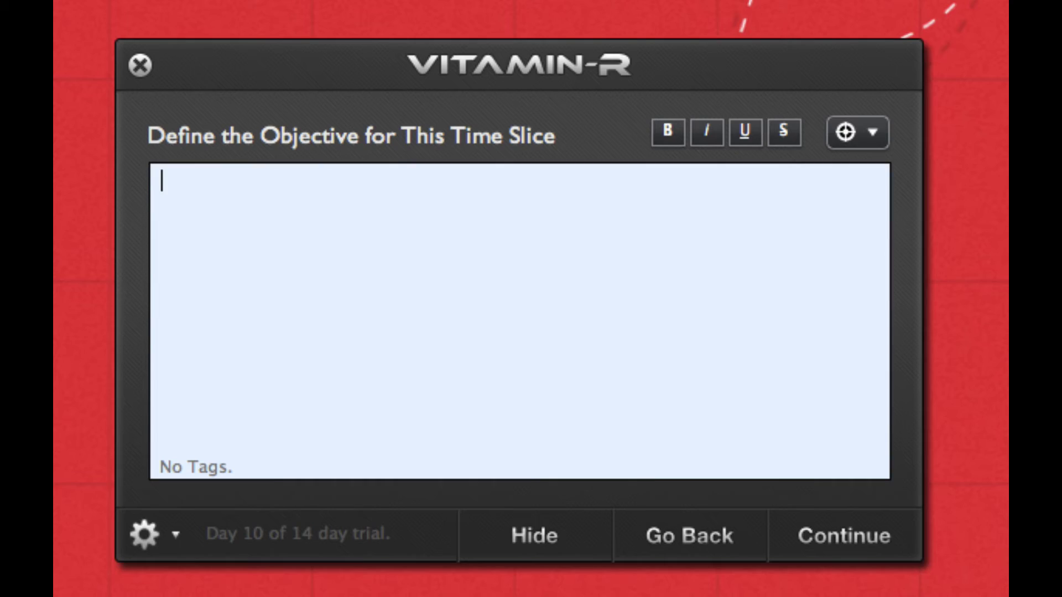
key(ctrl+space)
text(things)
key(Return)
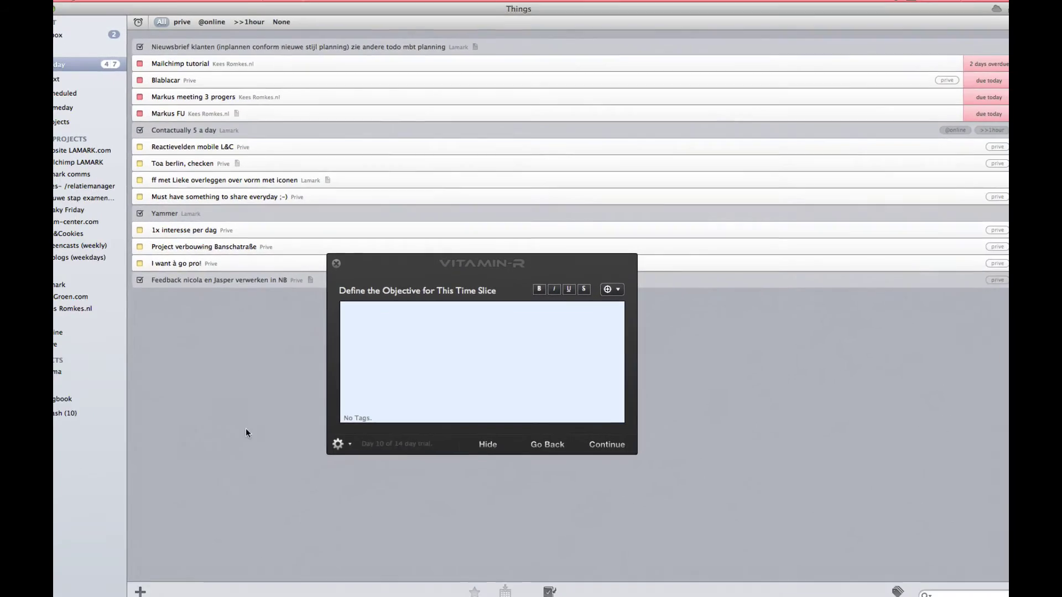
Create inbox to-do 'Let me publish this piece of video' and paste it as the slice objective
click(105, 42)
key(super+n)
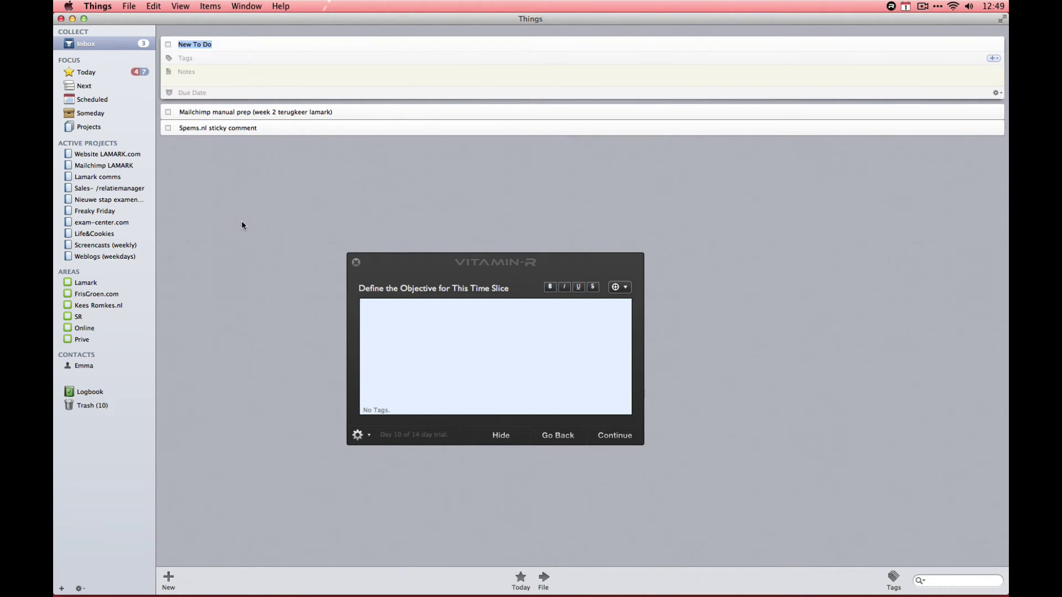
text(Let me publish this piece of video)
key(Return)
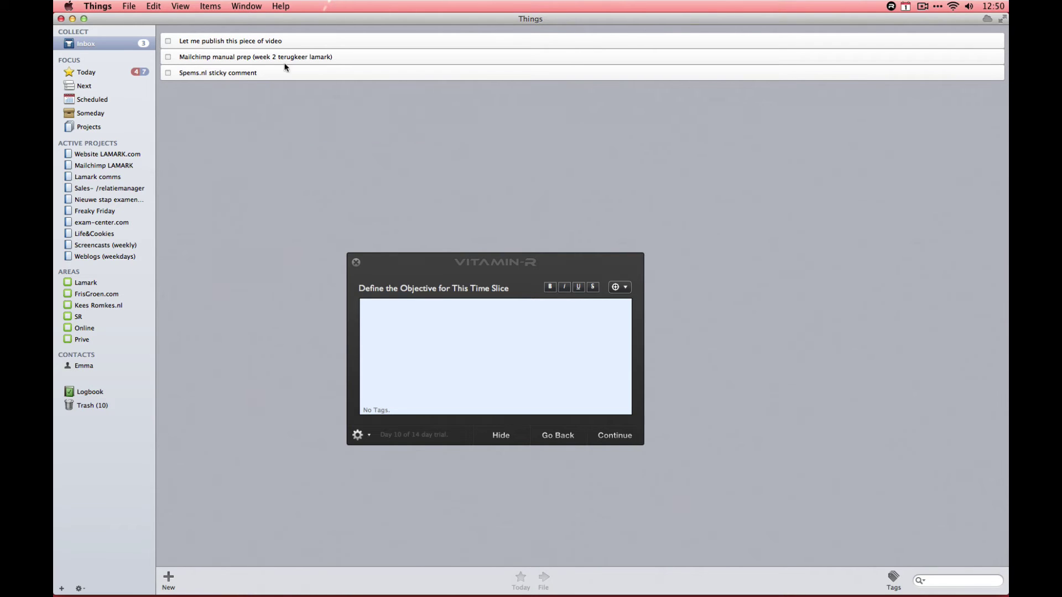
text(Let me publish this piece of video)
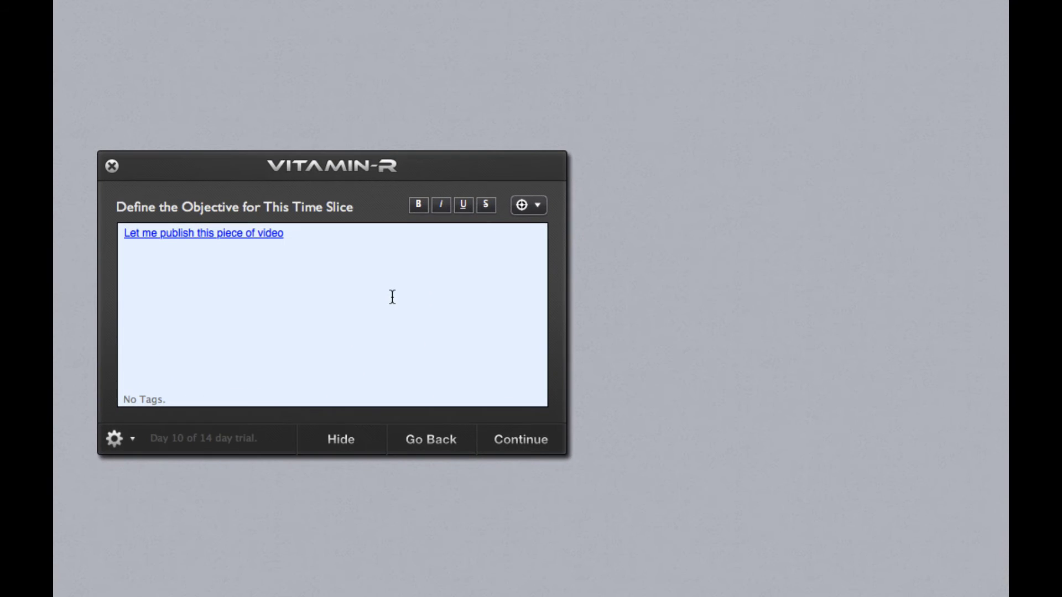
click(256, 234)
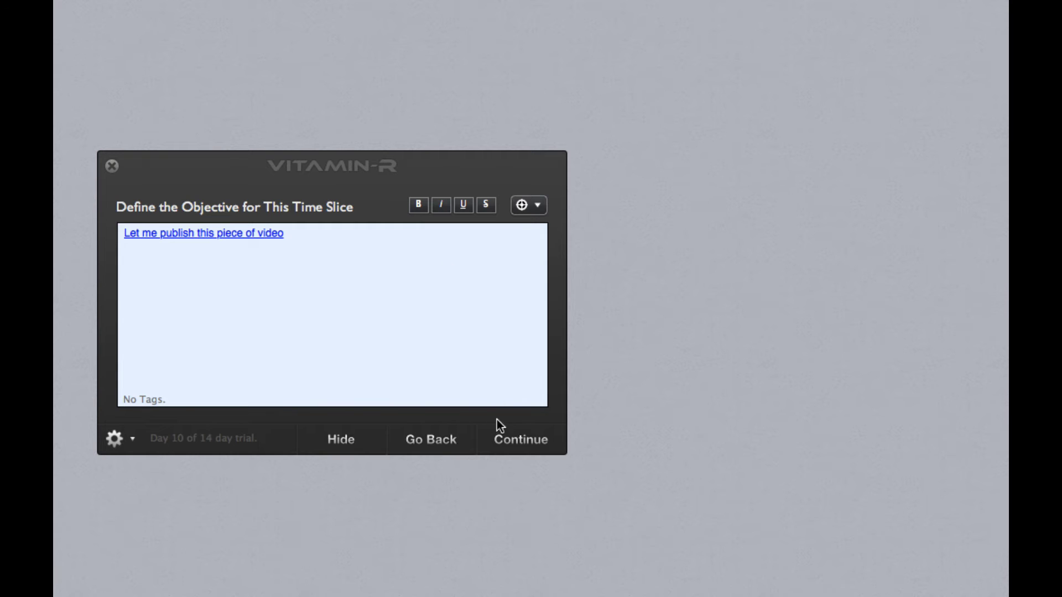
click(500, 435)
click(500, 437)
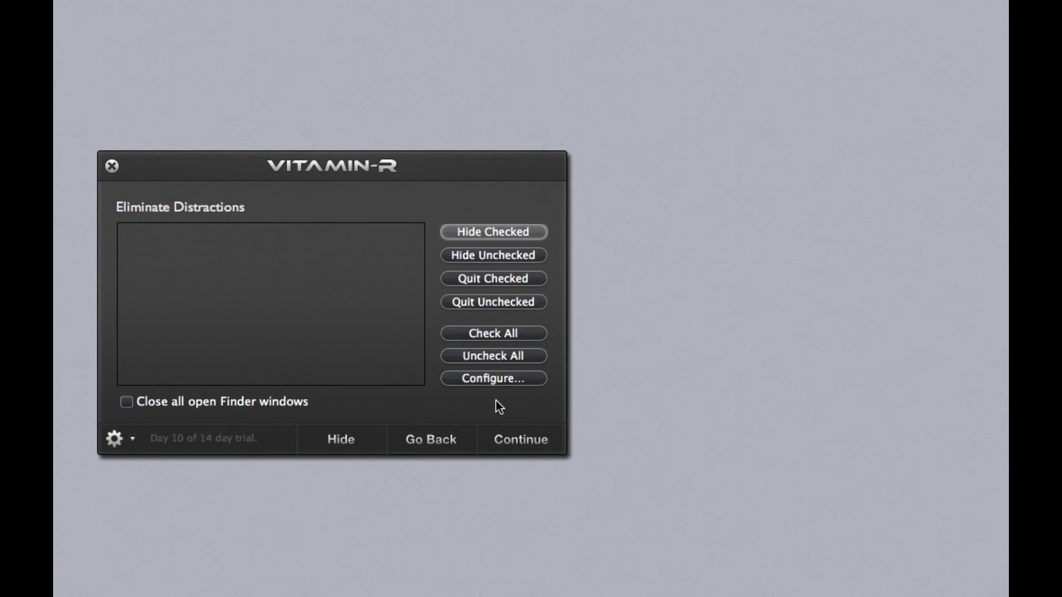
click(427, 439)
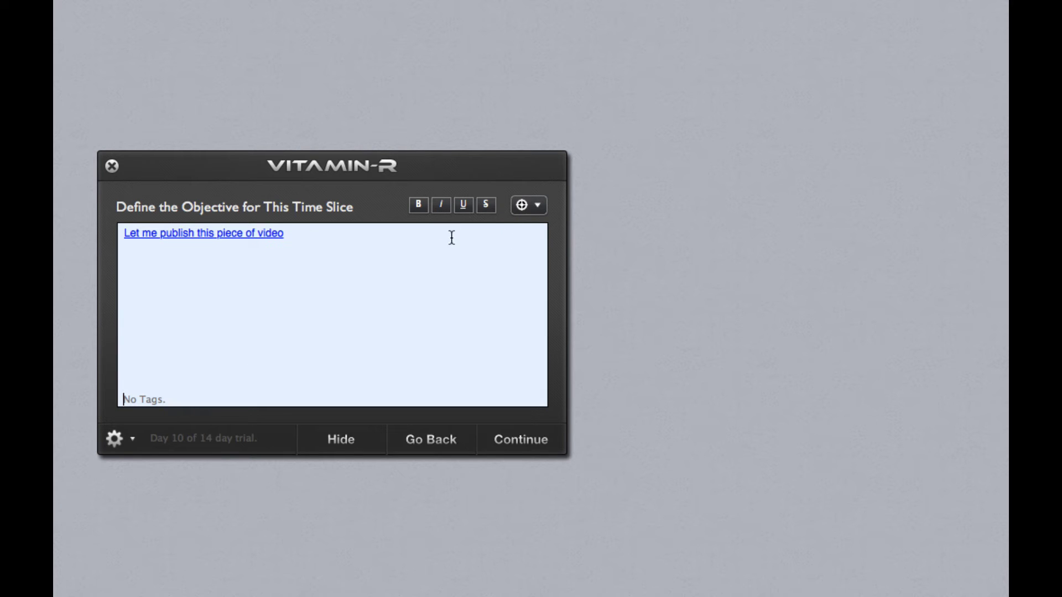
click(541, 209)
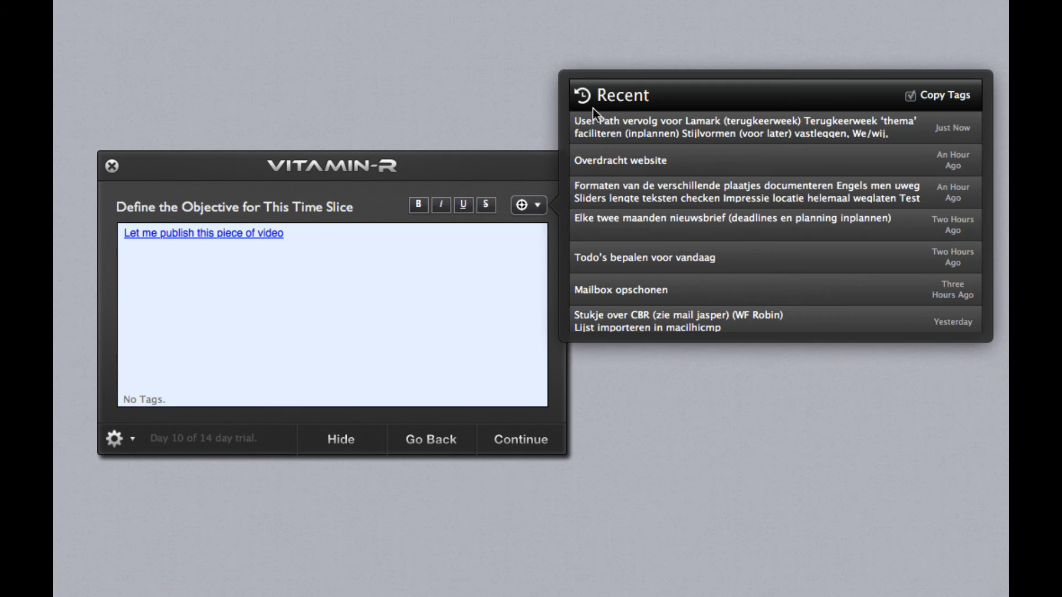
scroll(707, 154, down, 10)
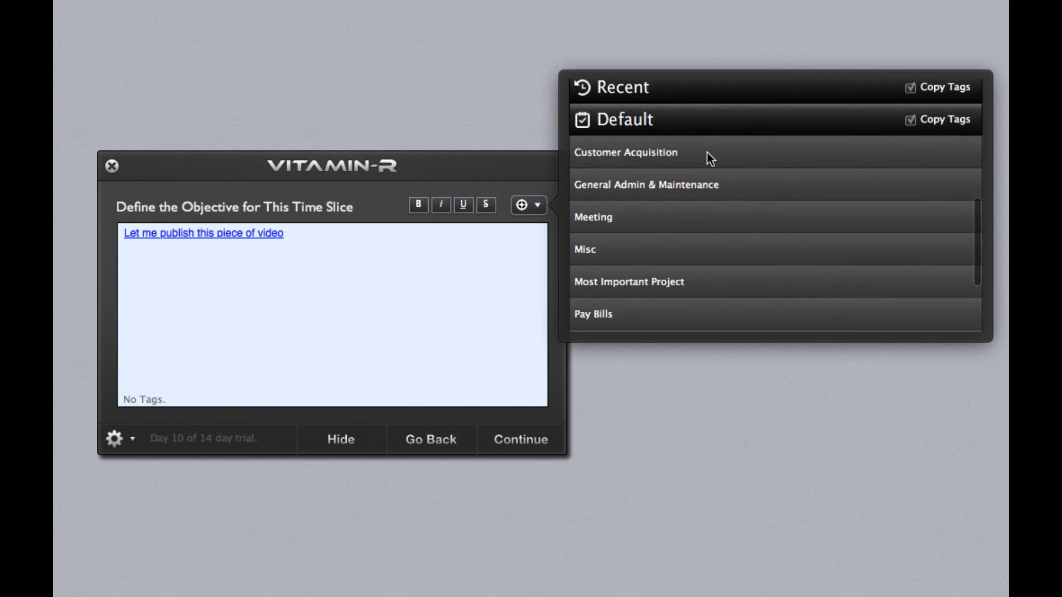
scroll(676, 154, down, 5)
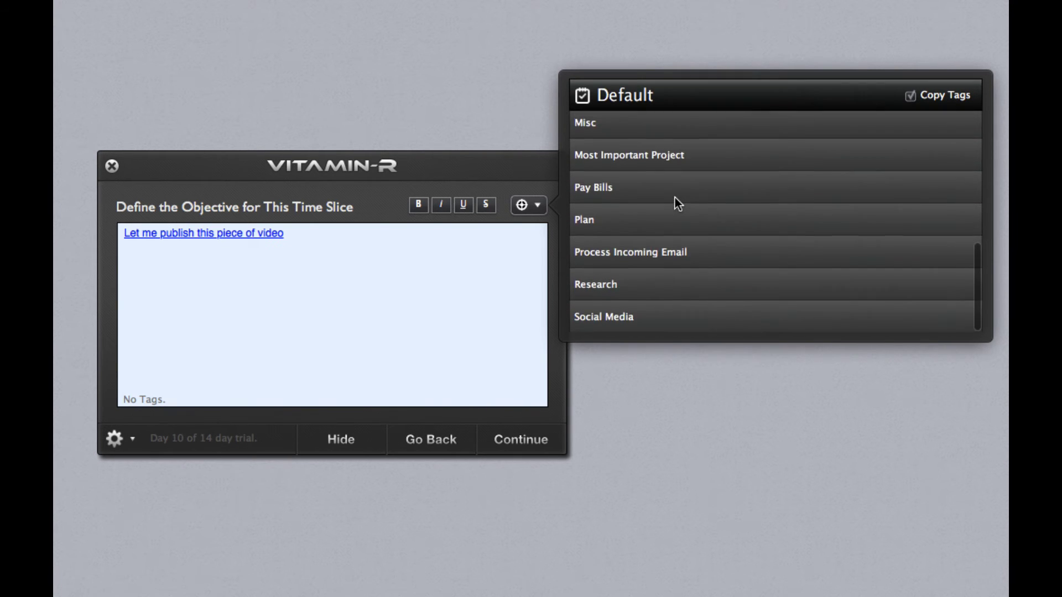
scroll(674, 197, up, 15)
click(535, 208)
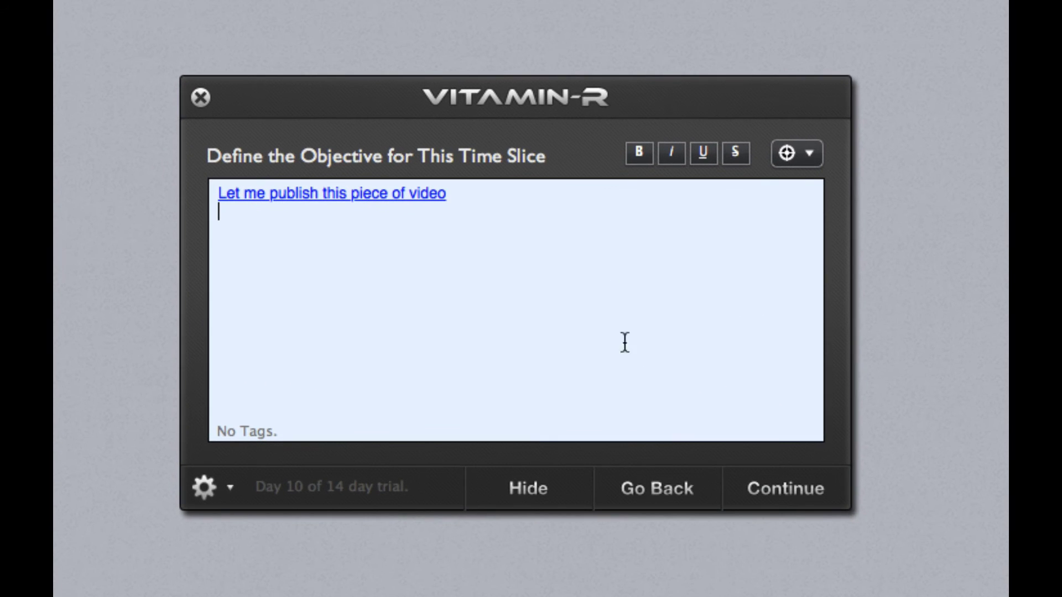
Advance to the Eliminate Distractions step and refocus the Vitamin-R window
click(764, 494)
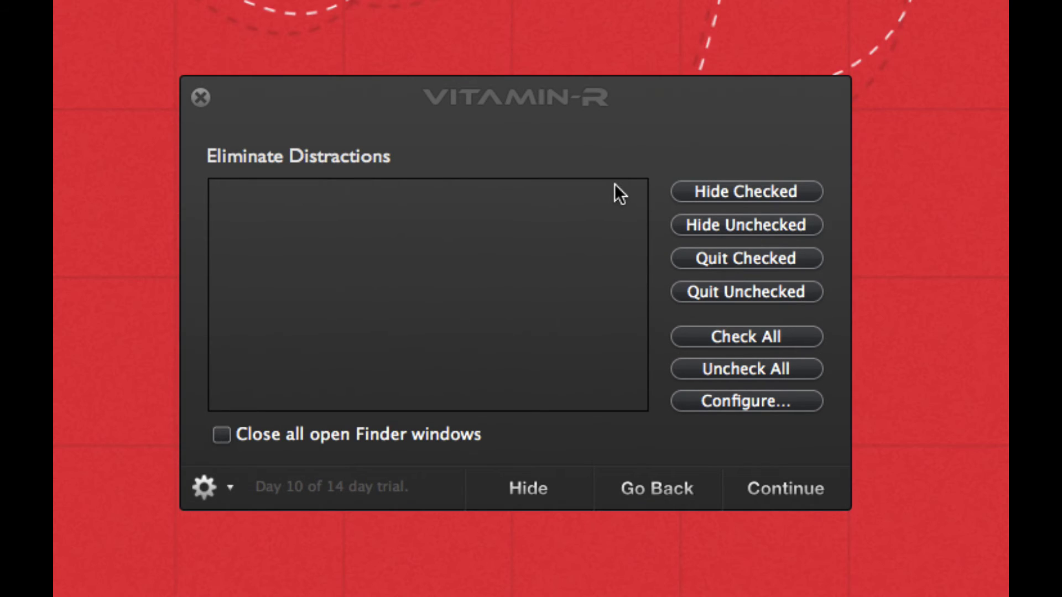
click(412, 217)
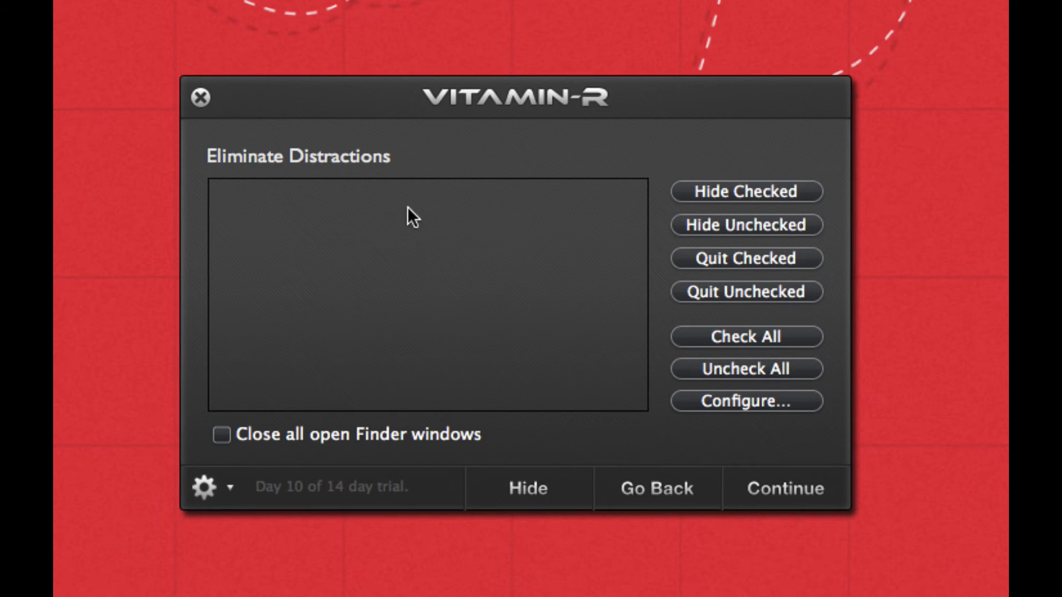
Go to the length page and set the time slice duration to 15 minutes
click(794, 486)
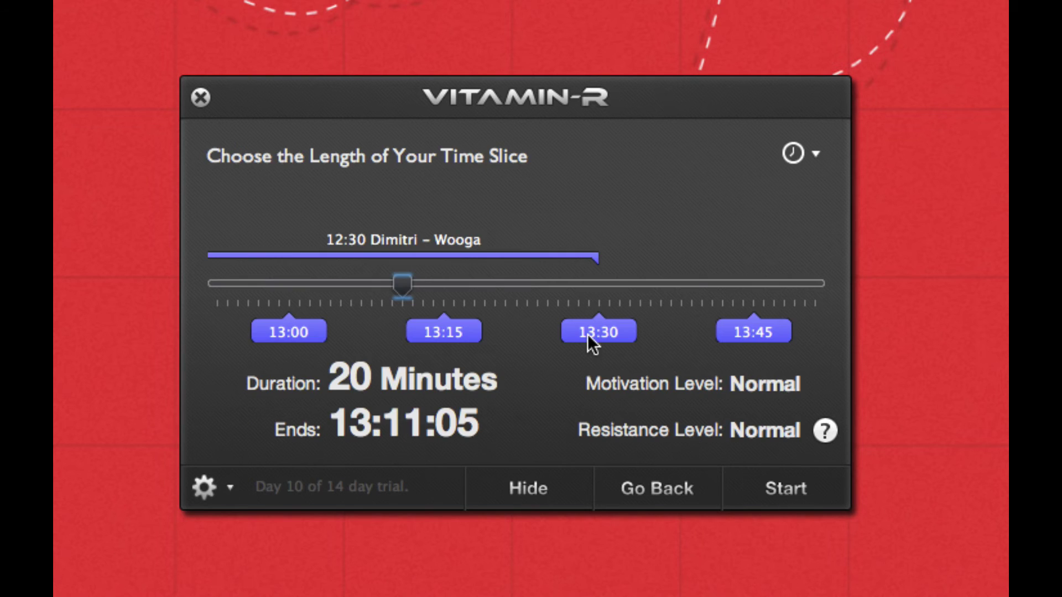
key(Left)
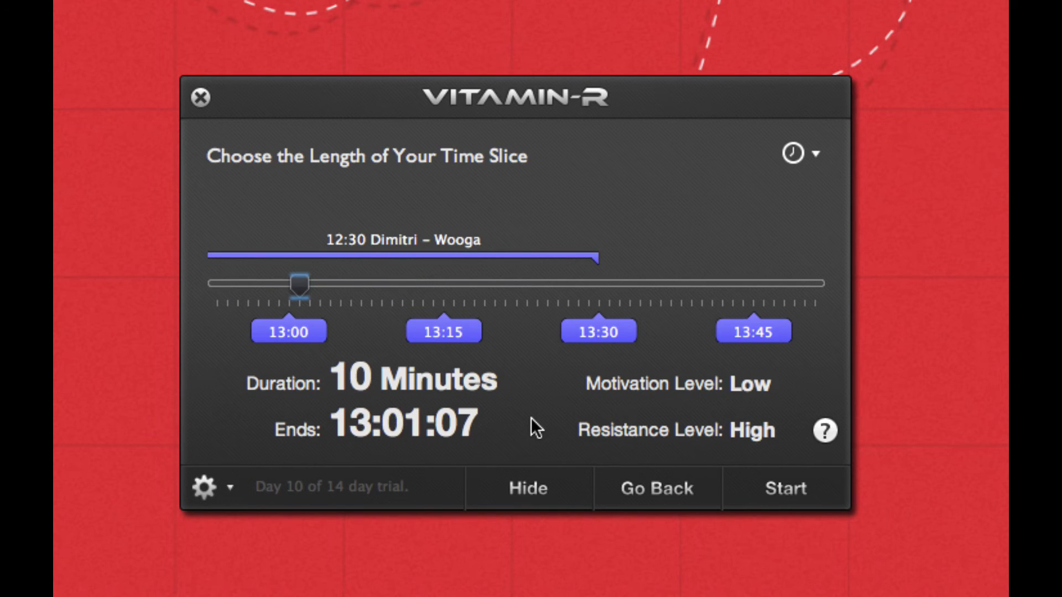
key(Right)
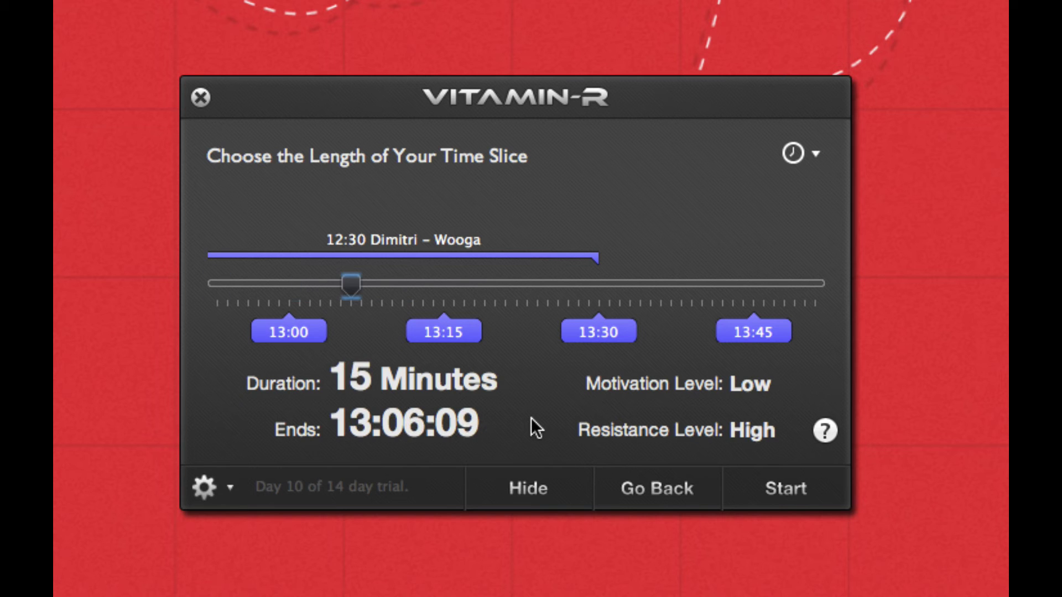
click(813, 155)
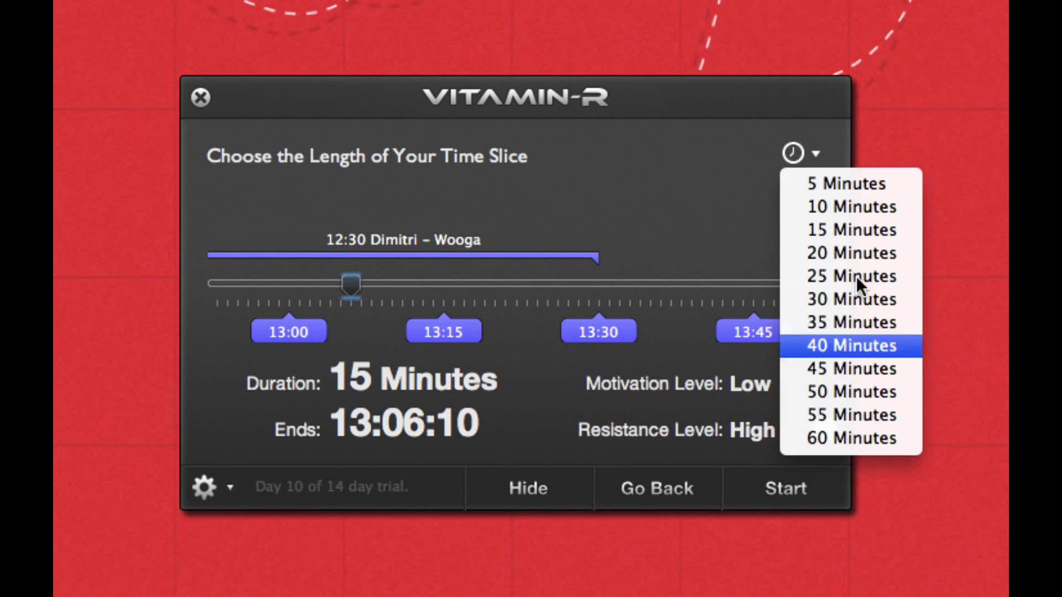
click(513, 190)
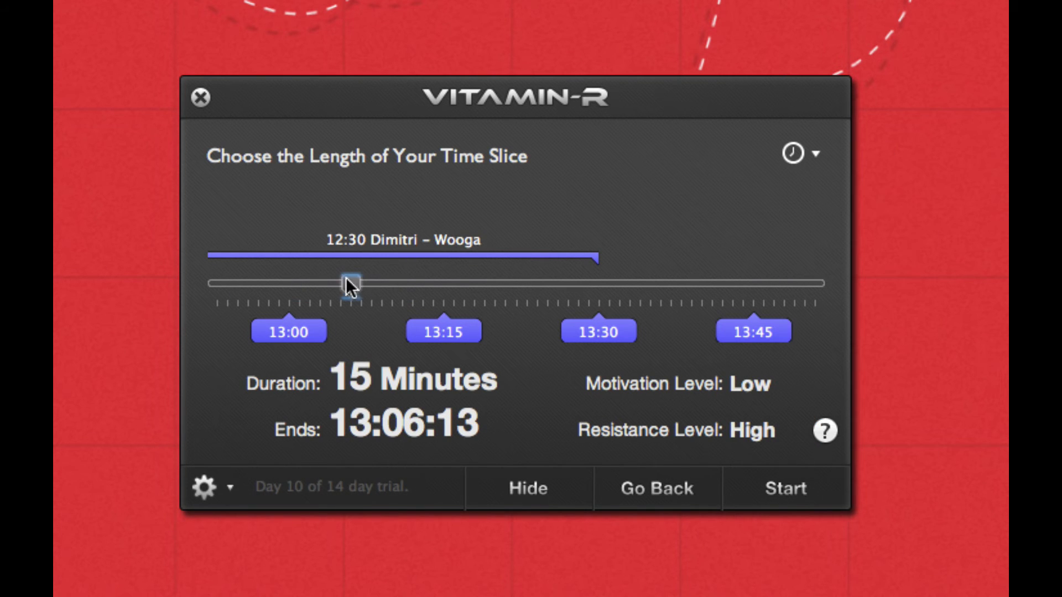
drag(347, 278, 347, 304)
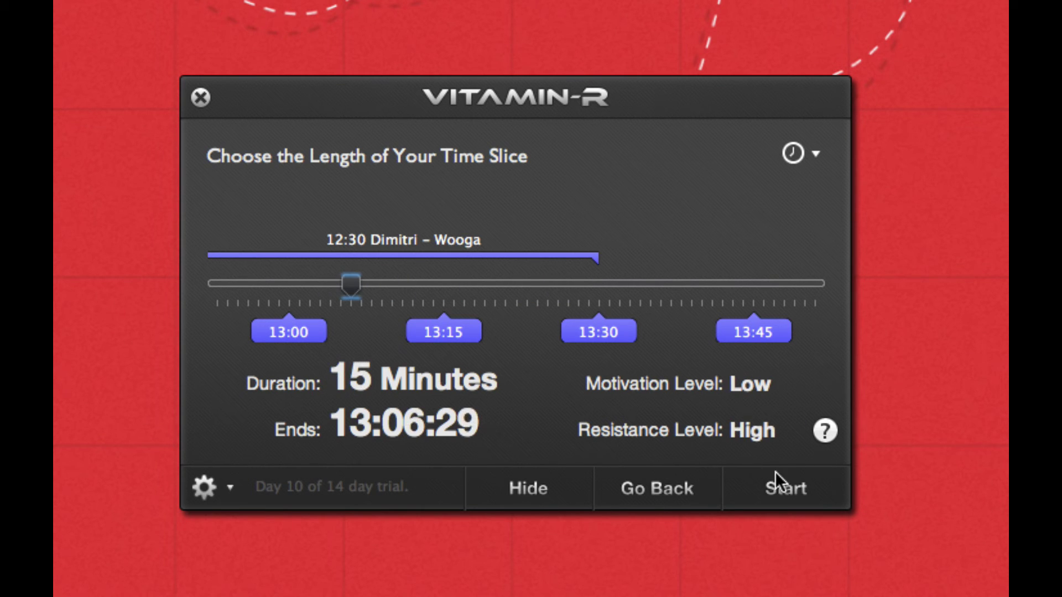
Start the 15-minute time slice and let it run for about 42 seconds
click(774, 497)
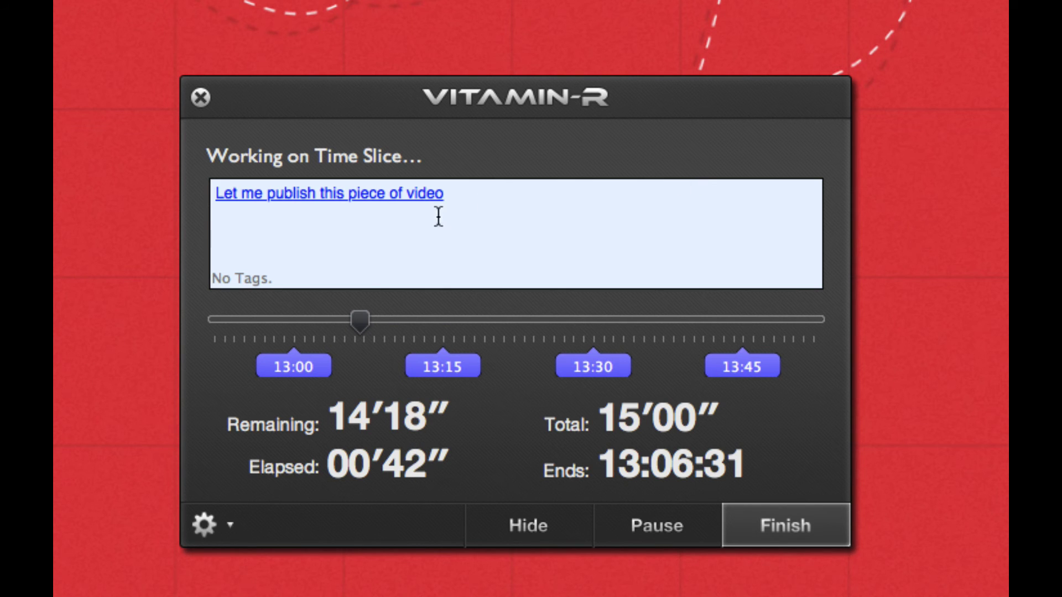
Finish the running time slice and move the rating window up and left
click(543, 208)
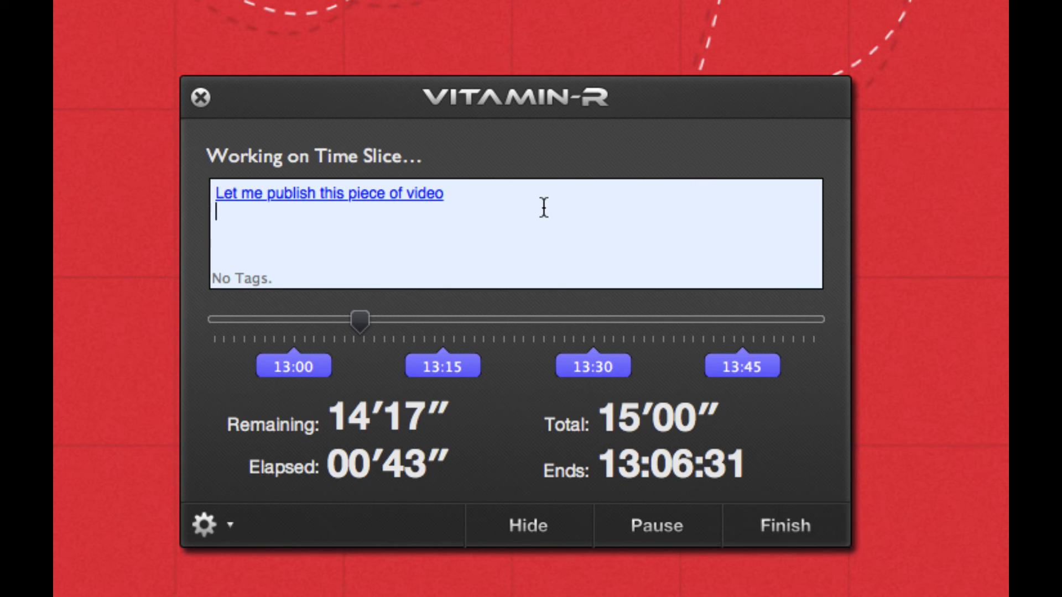
click(788, 519)
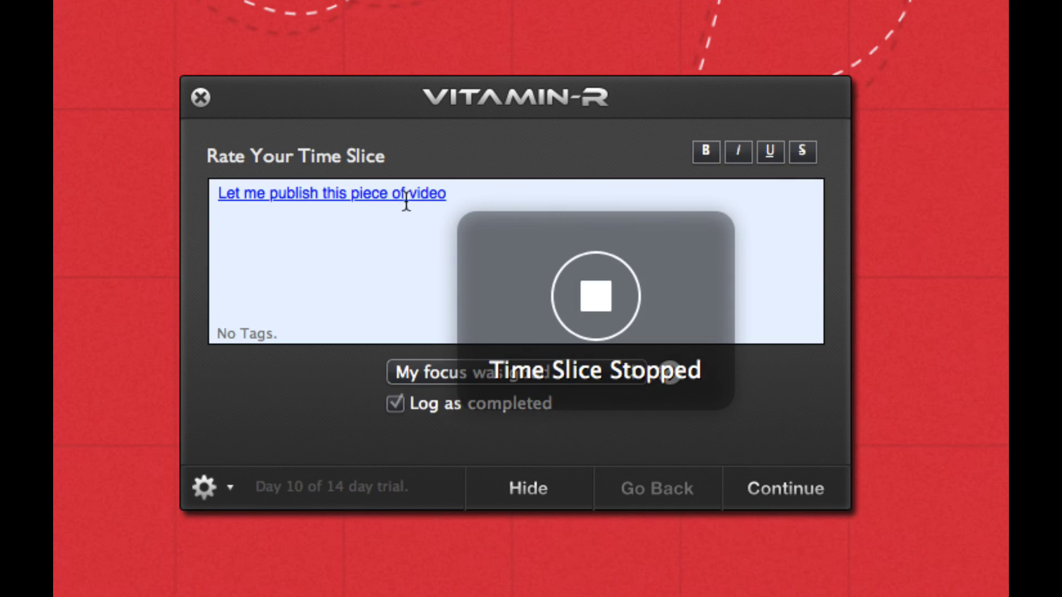
drag(463, 99, 324, 22)
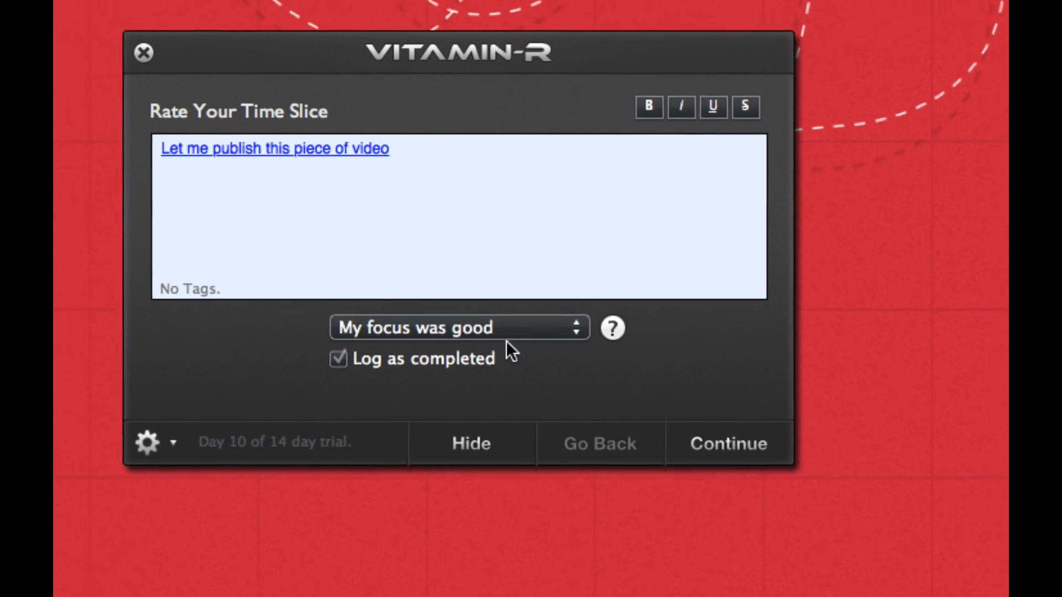
Rate the slice 'I felt highly focused', logged as completed, after viewing the concentration help
click(439, 297)
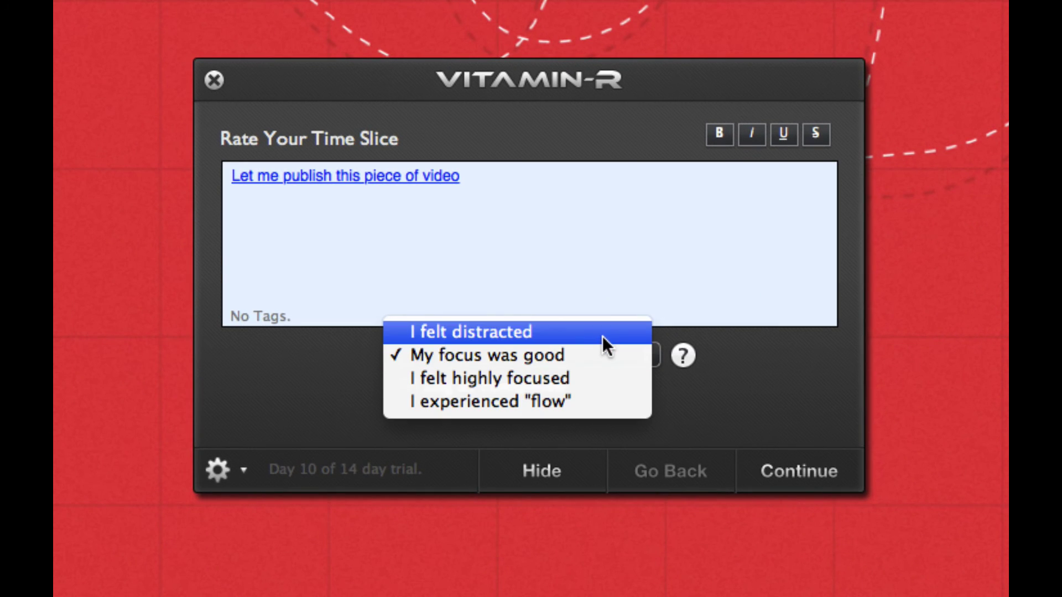
click(696, 356)
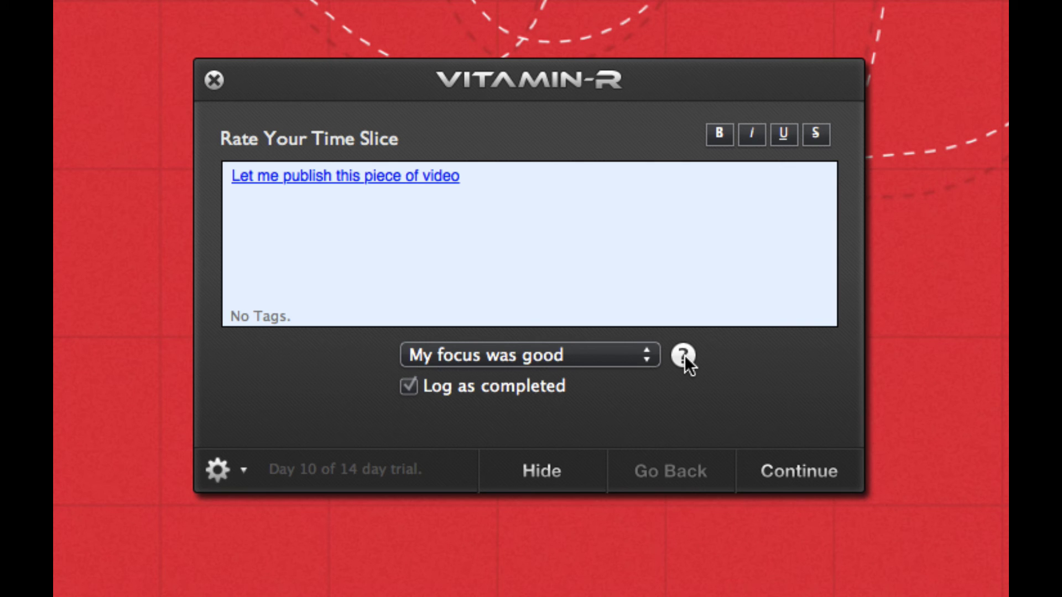
click(684, 356)
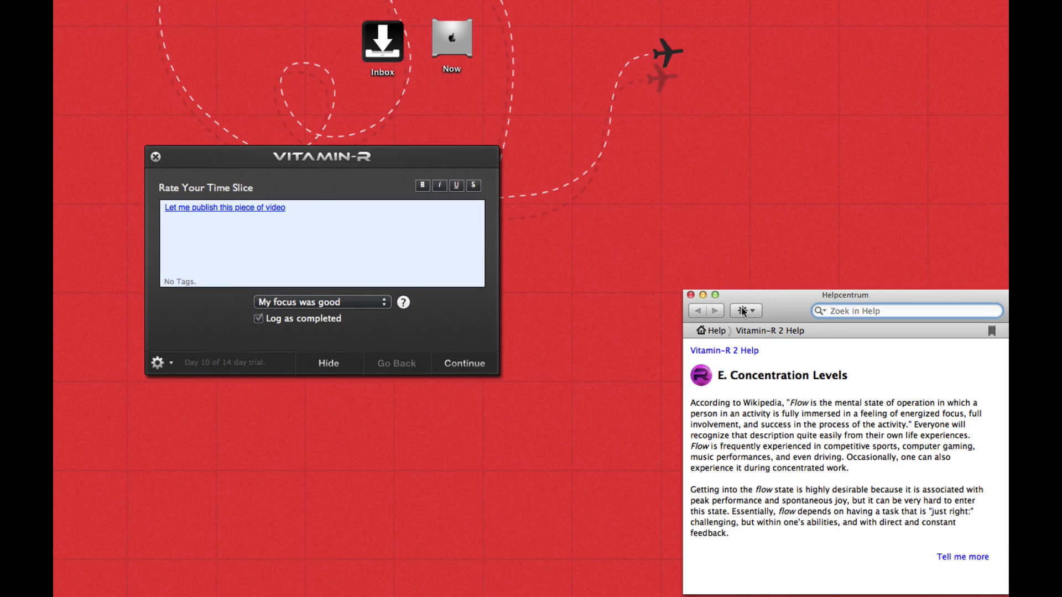
click(692, 294)
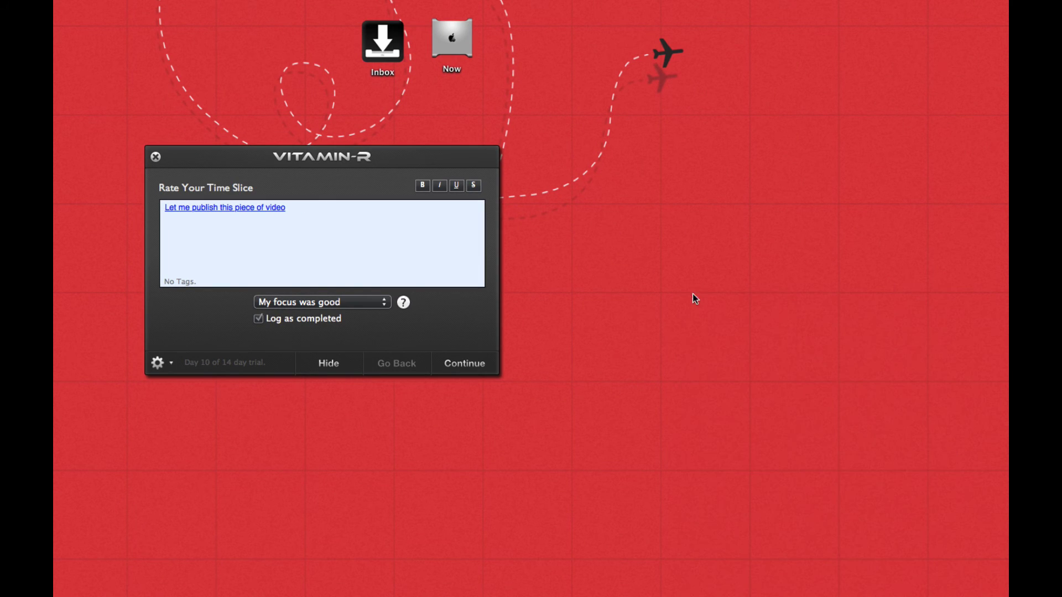
click(360, 302)
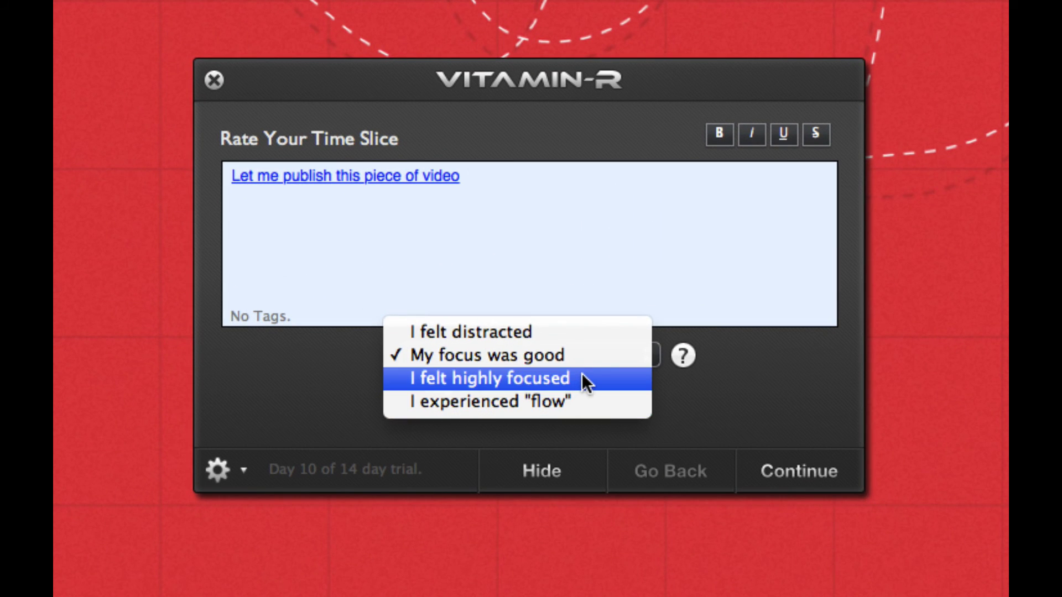
click(582, 374)
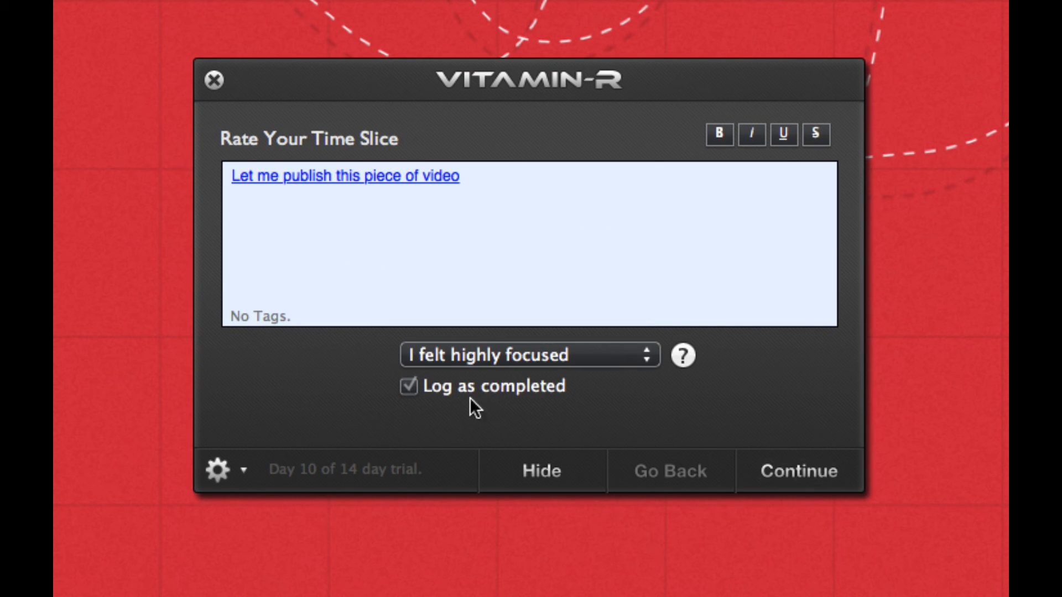
Confirm the highly focused rating, view the weekly concentration chart, and continue to What's next?
click(773, 473)
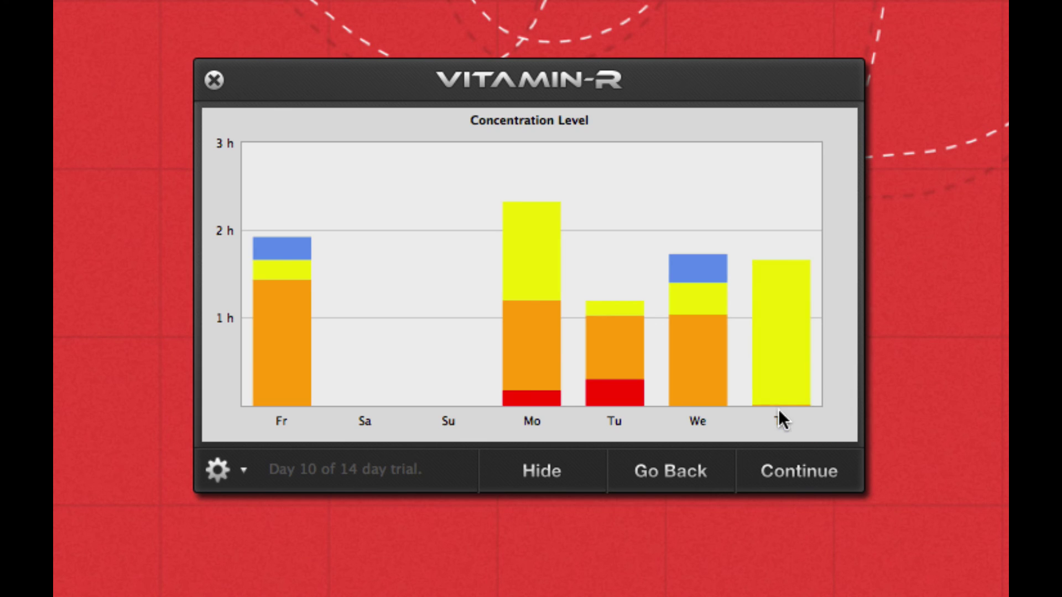
click(808, 471)
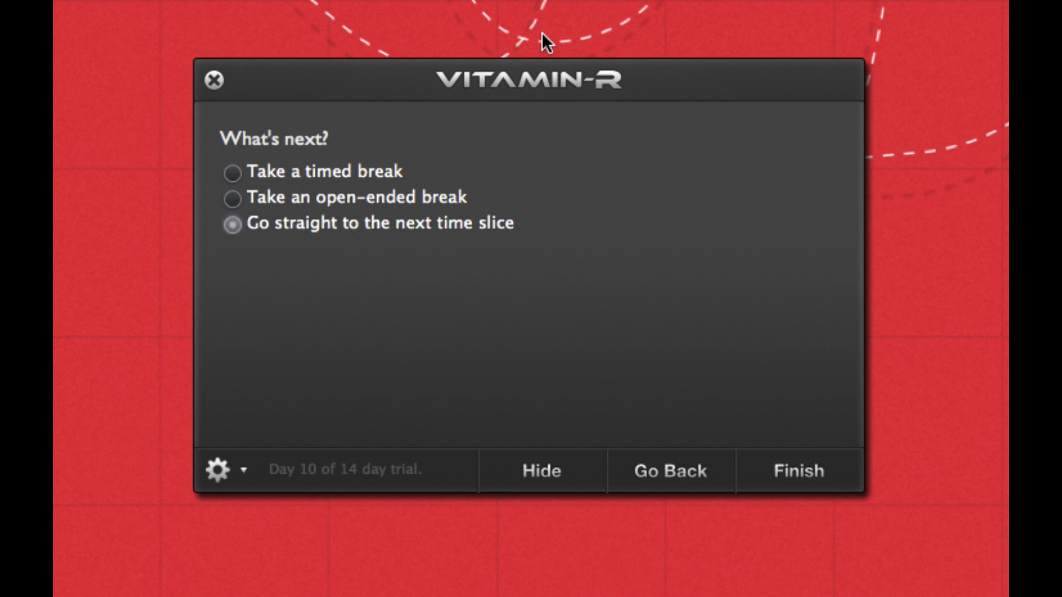